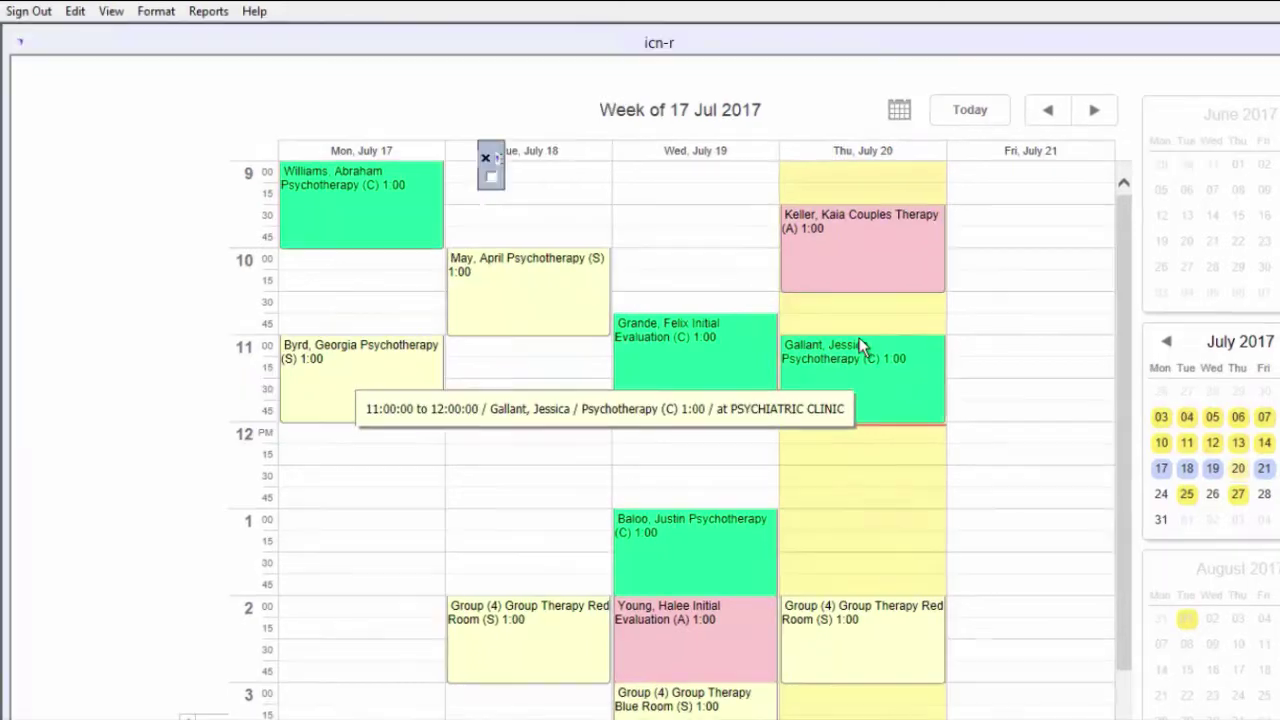
Mark Thursday's 11:00 am psychotherapy appointment as Attended and save the event.
double_click(859, 337)
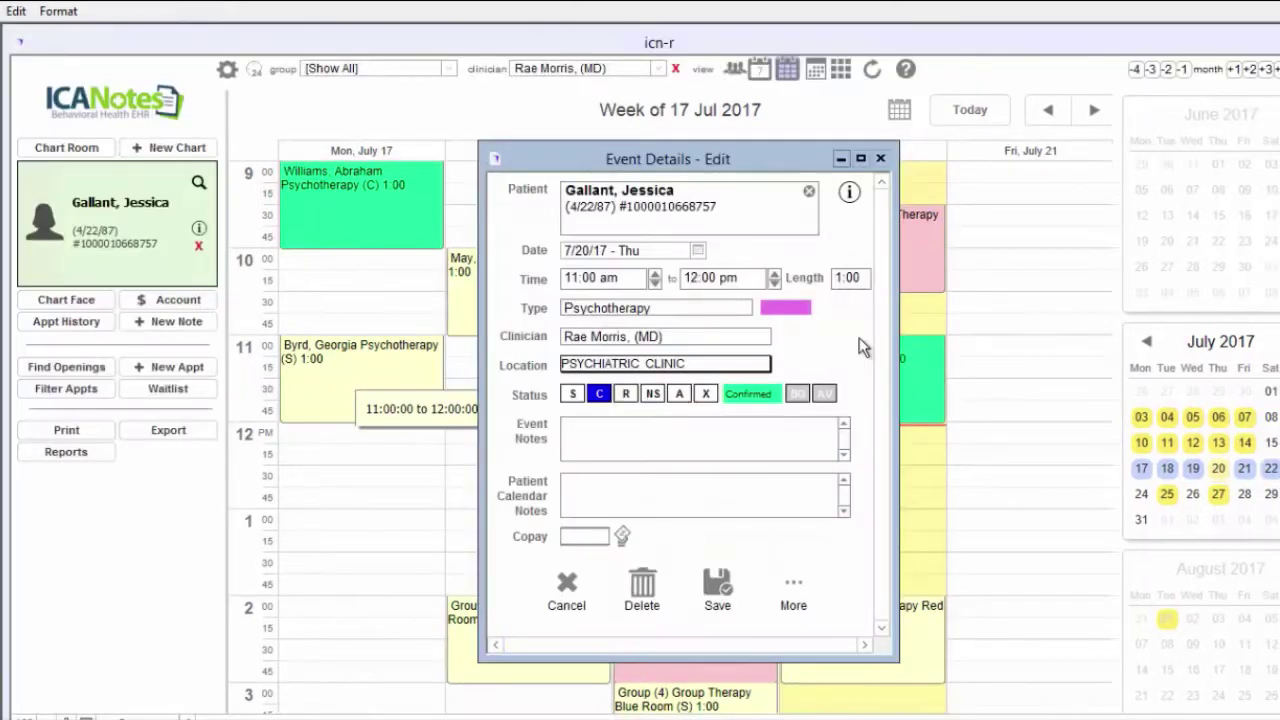
left_click(679, 393)
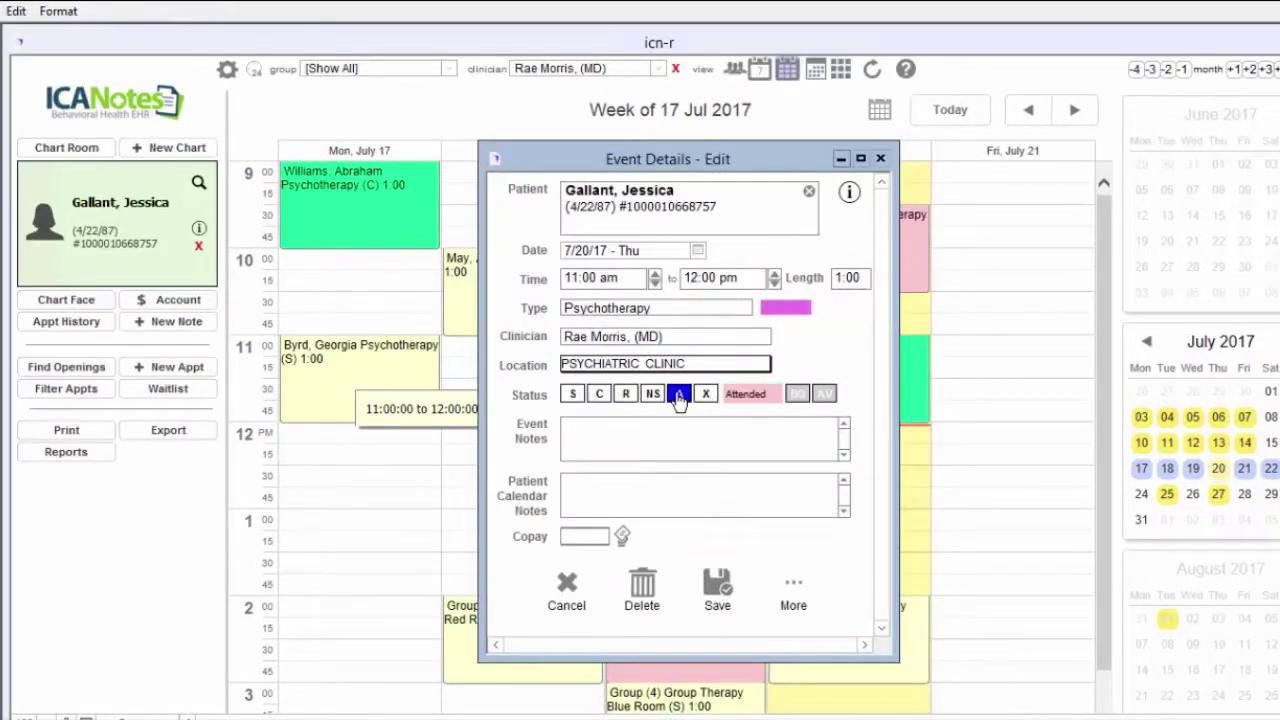
left_click(712, 586)
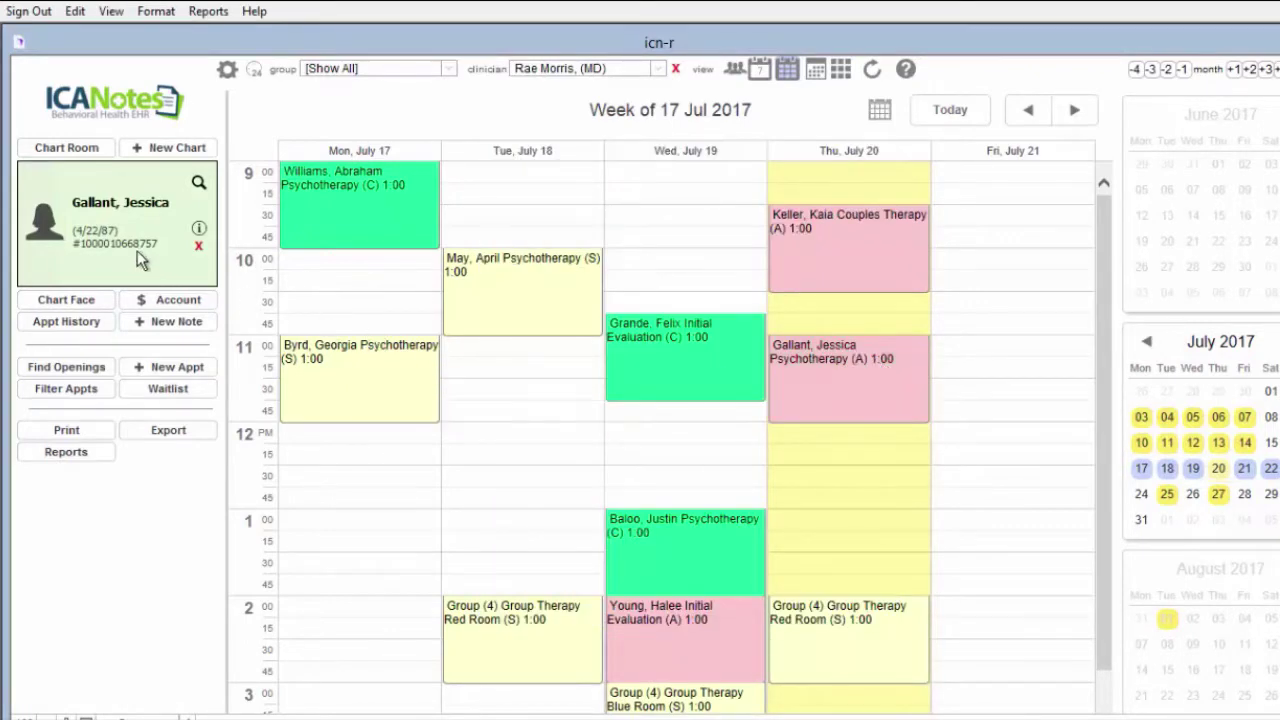
Create a Progress Note (Non-Rx) for the selected patient and insert the BEHAVIOR heading into the note text.
left_click(181, 321)
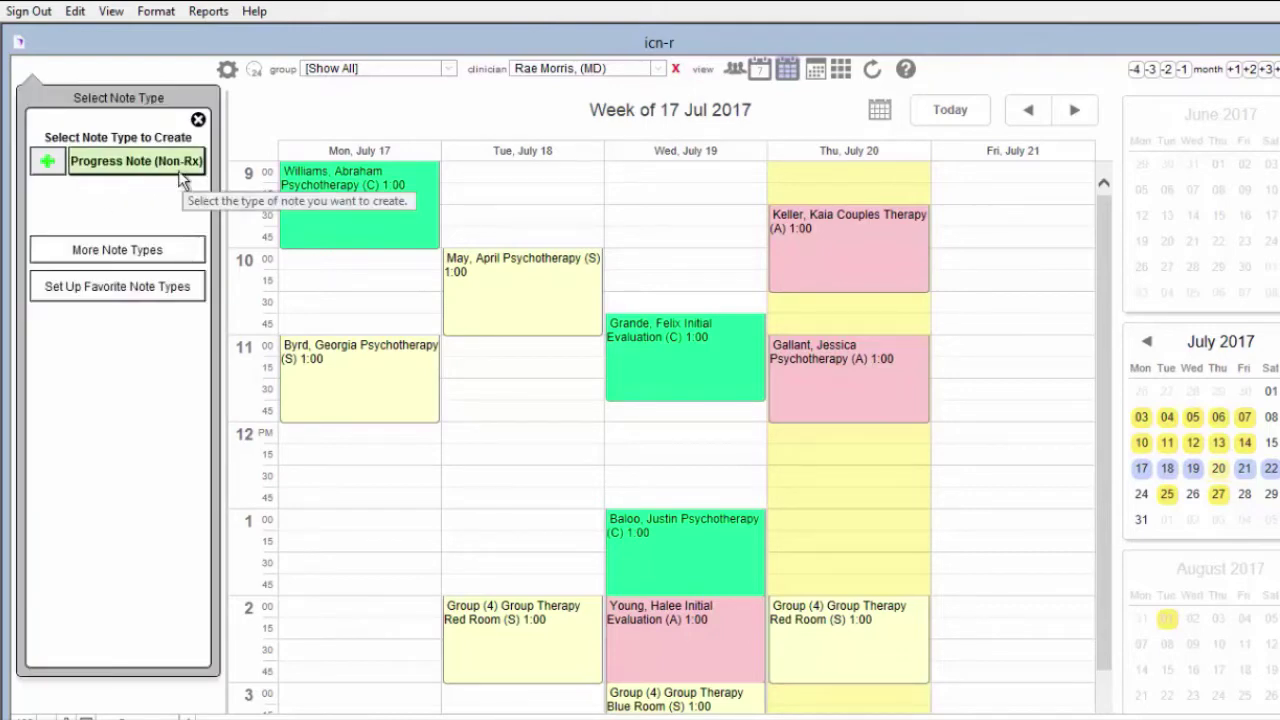
left_click(53, 159)
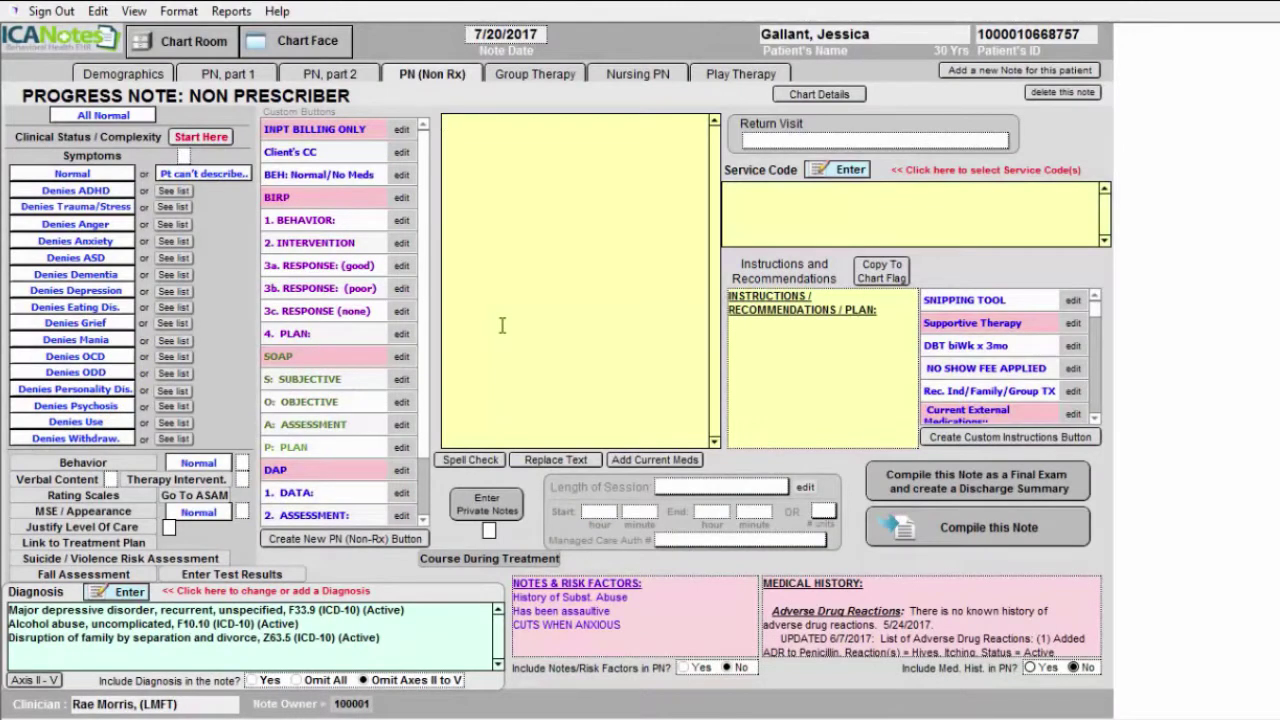
left_click(307, 229)
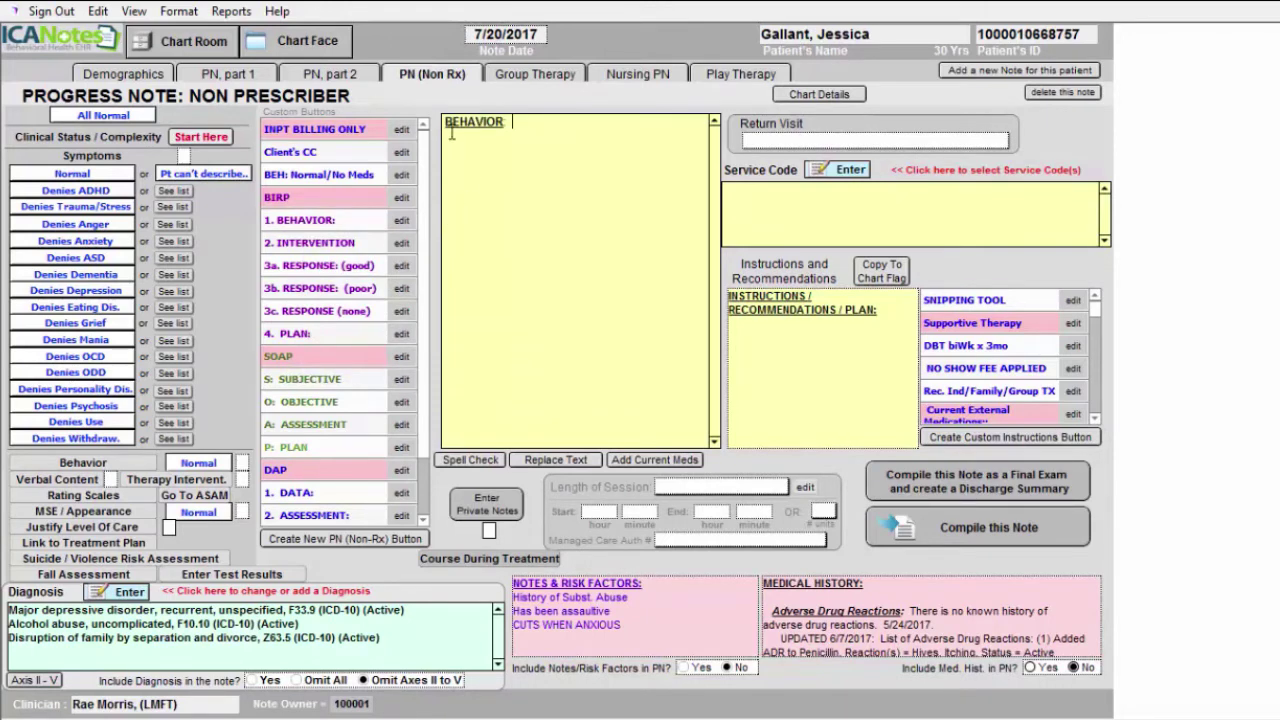
left_click(499, 129)
Describe the patient's appearance in the Mental Status Exam as sad, minimally communicative, casually groomed and unhappy.
left_click(99, 516)
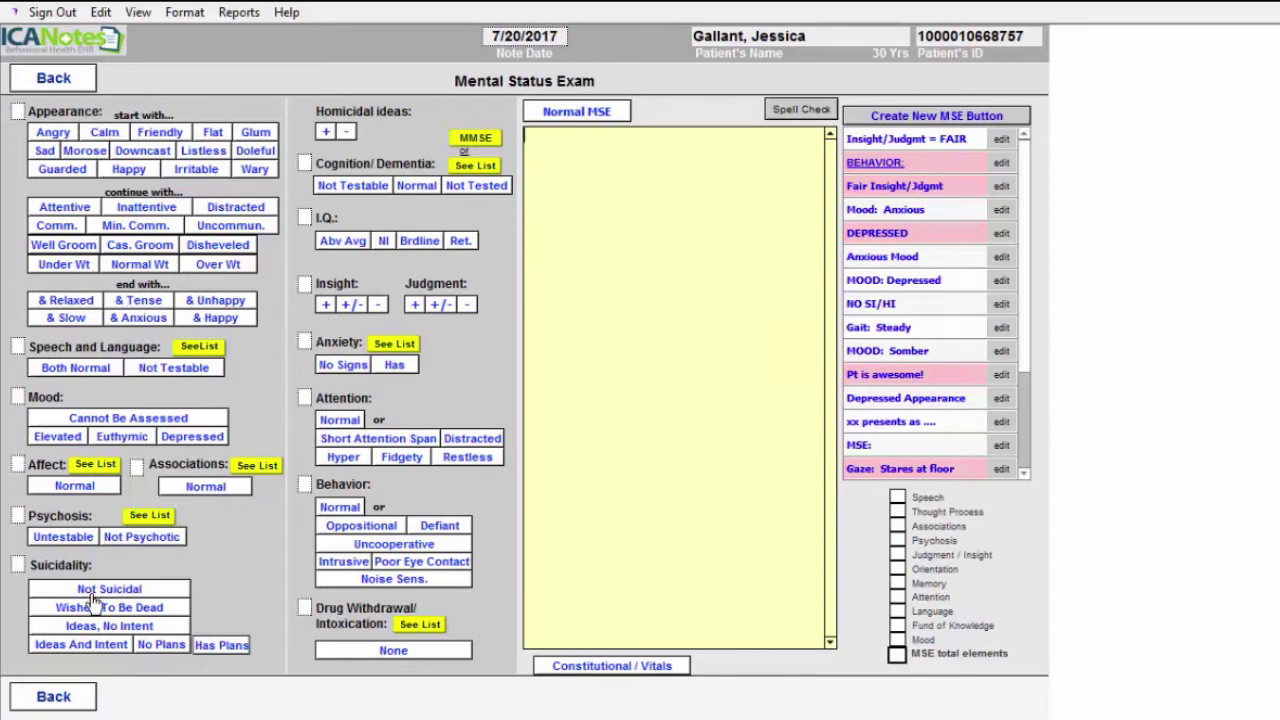
left_click(46, 151)
left_click(110, 226)
left_click(117, 250)
left_click(215, 300)
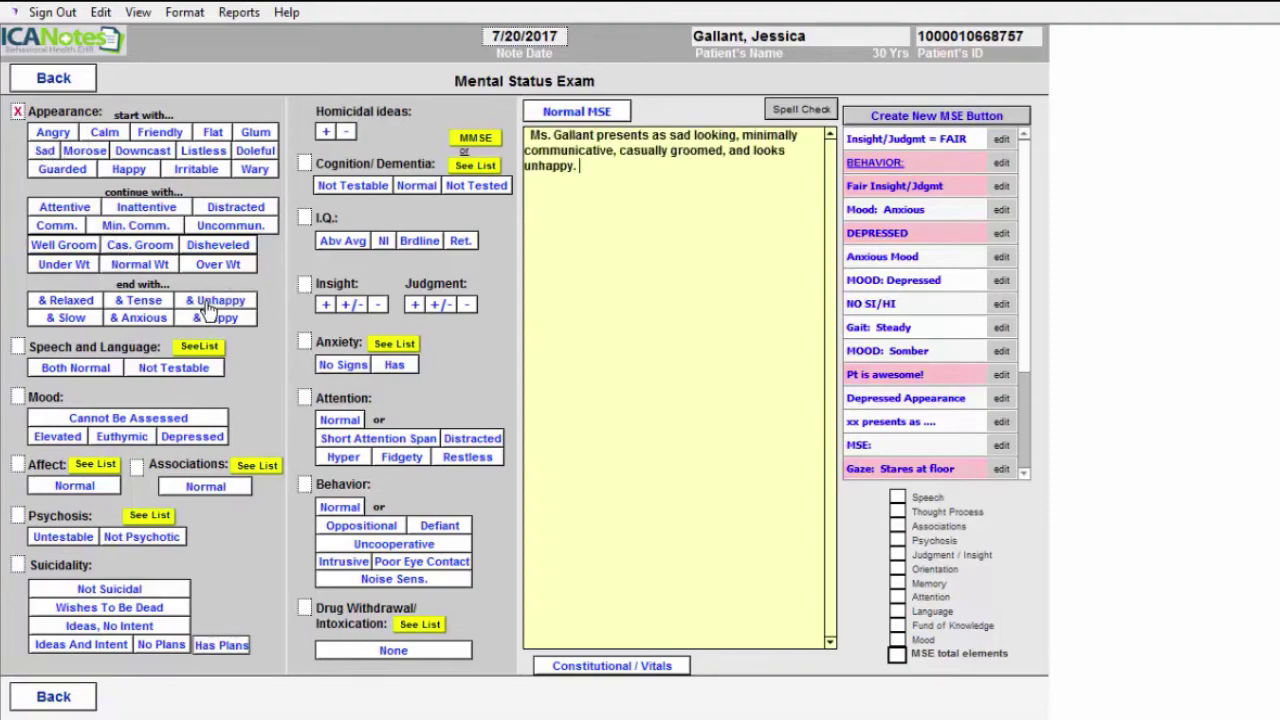
Record normal speech and language, and a depressed mood with moderate signs, downcast demeanor and incipient tears.
left_click(76, 367)
left_click(191, 436)
left_click(97, 118)
left_click(112, 214)
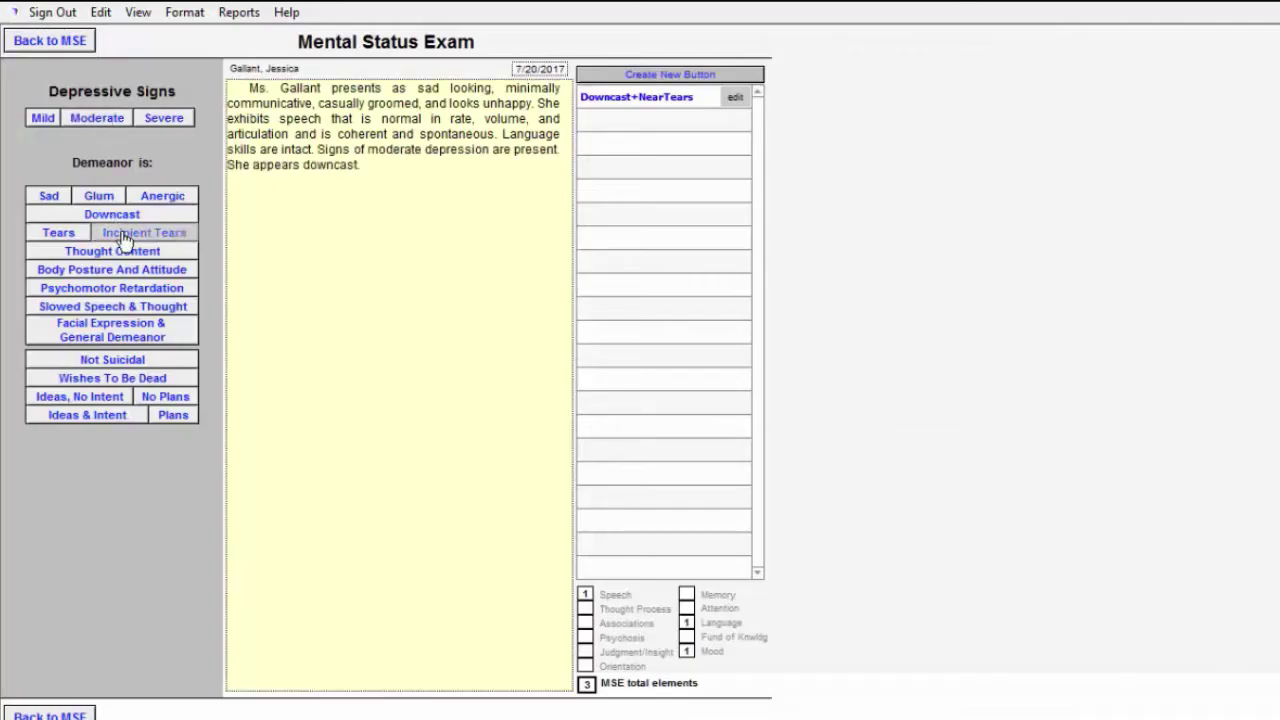
left_click(128, 233)
left_click(88, 40)
Record normal affect, fair insight and judgment, restless attention and poor eye contact, and return to the progress note.
left_click(74, 486)
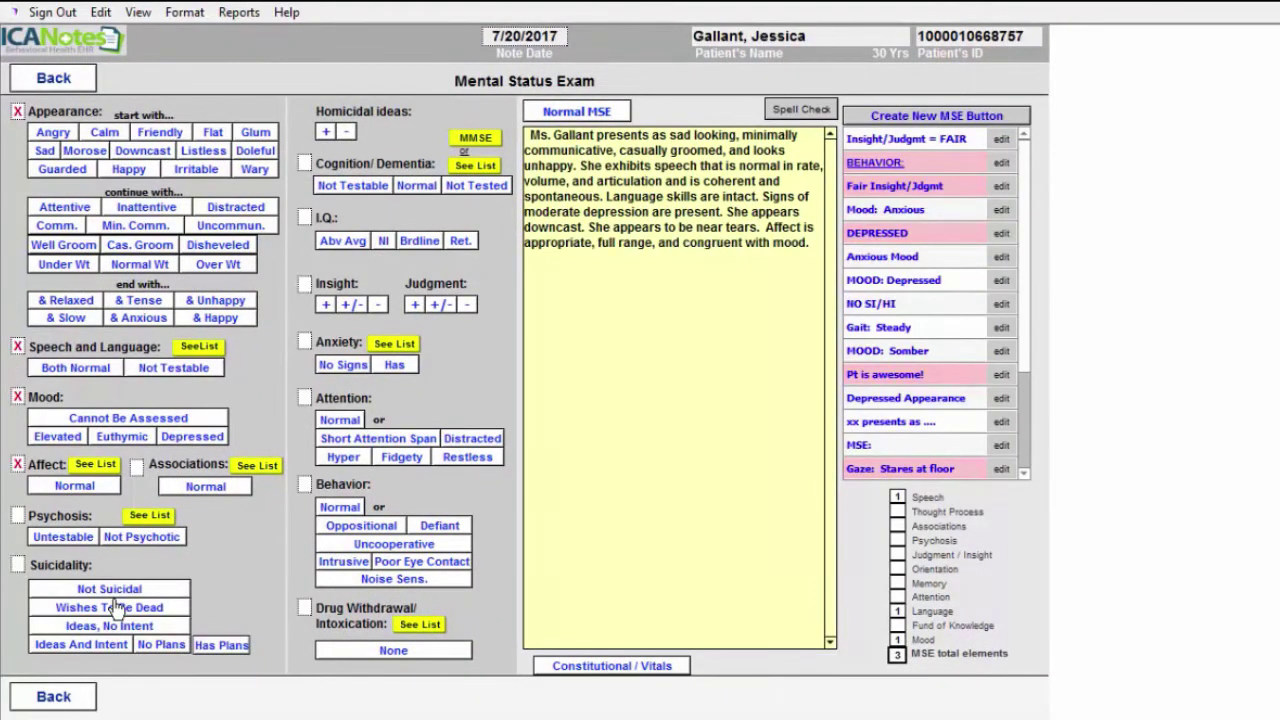
left_click(351, 304)
left_click(445, 457)
left_click(414, 562)
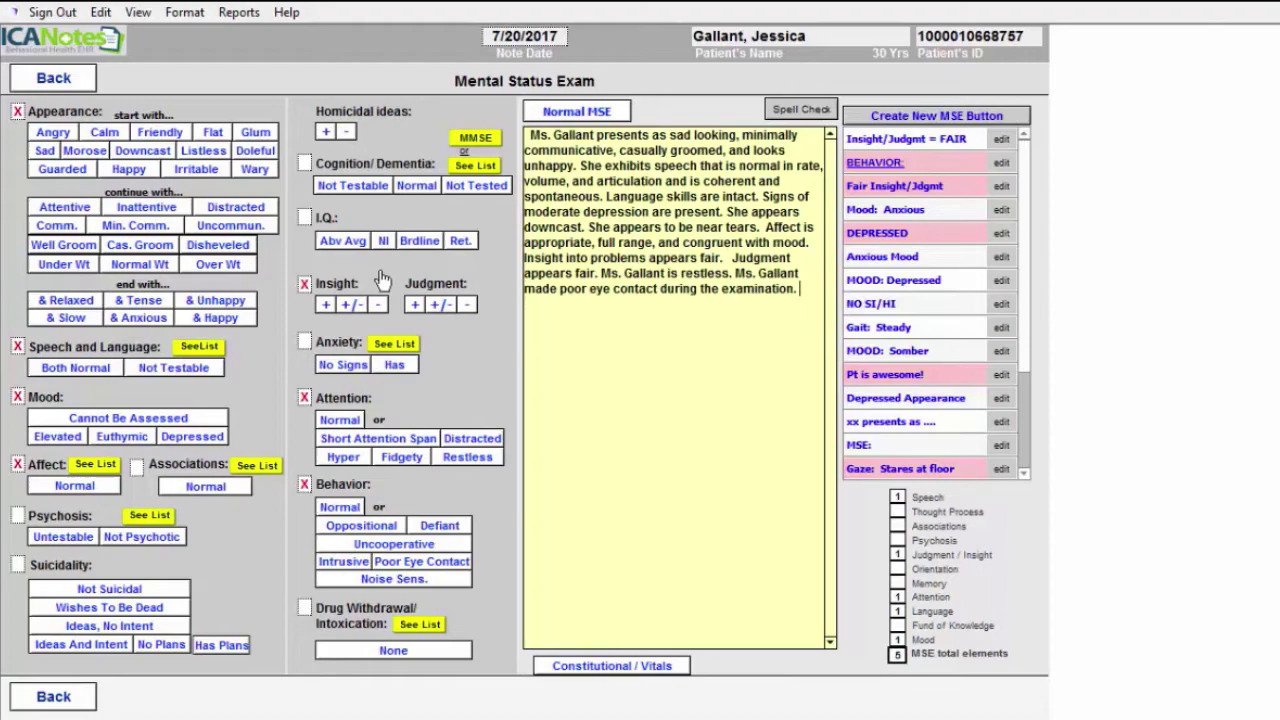
left_click(79, 85)
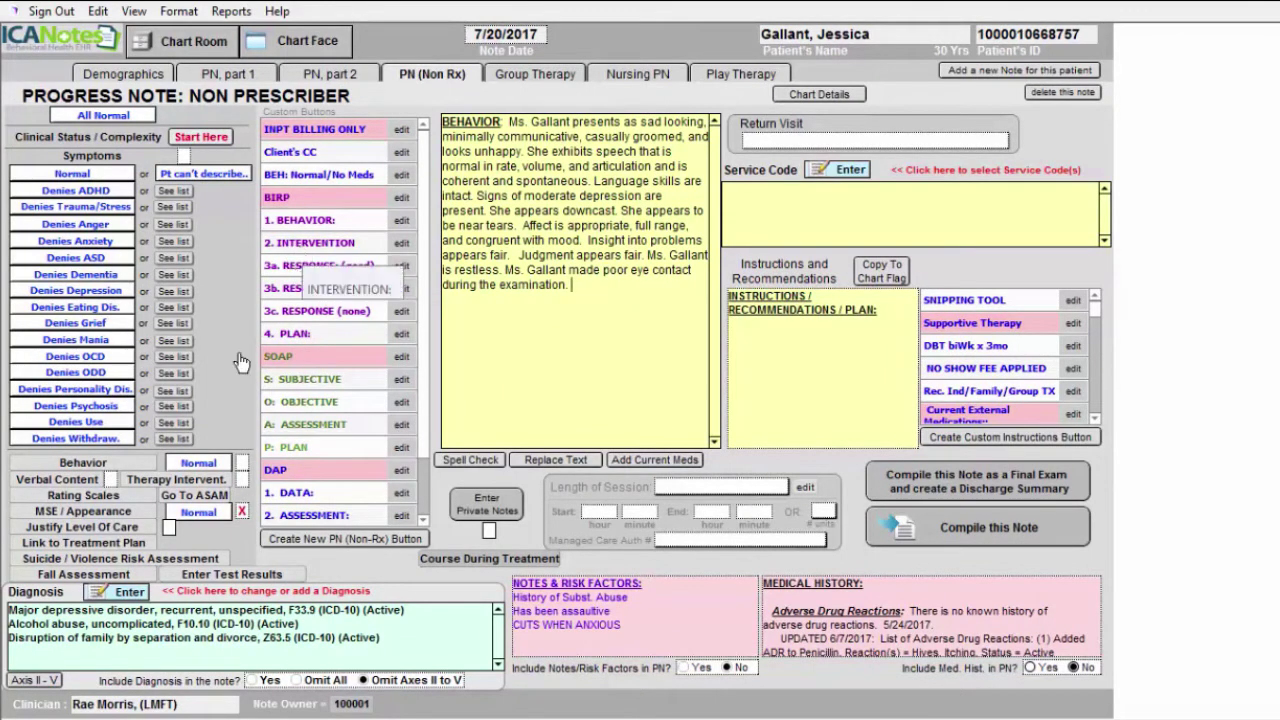
Document the INTERVENTION with coping skills, sources of behavior and CBT, and add the good RESPONSE statement.
left_click(178, 480)
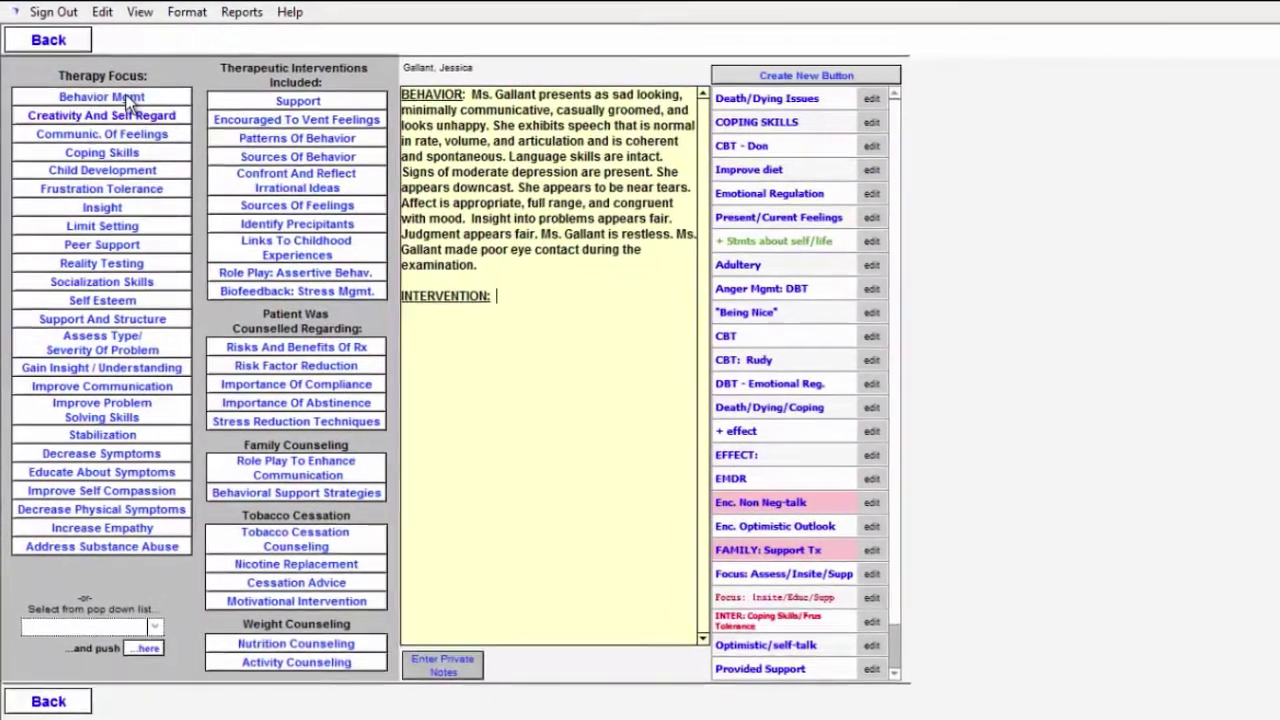
left_click(128, 154)
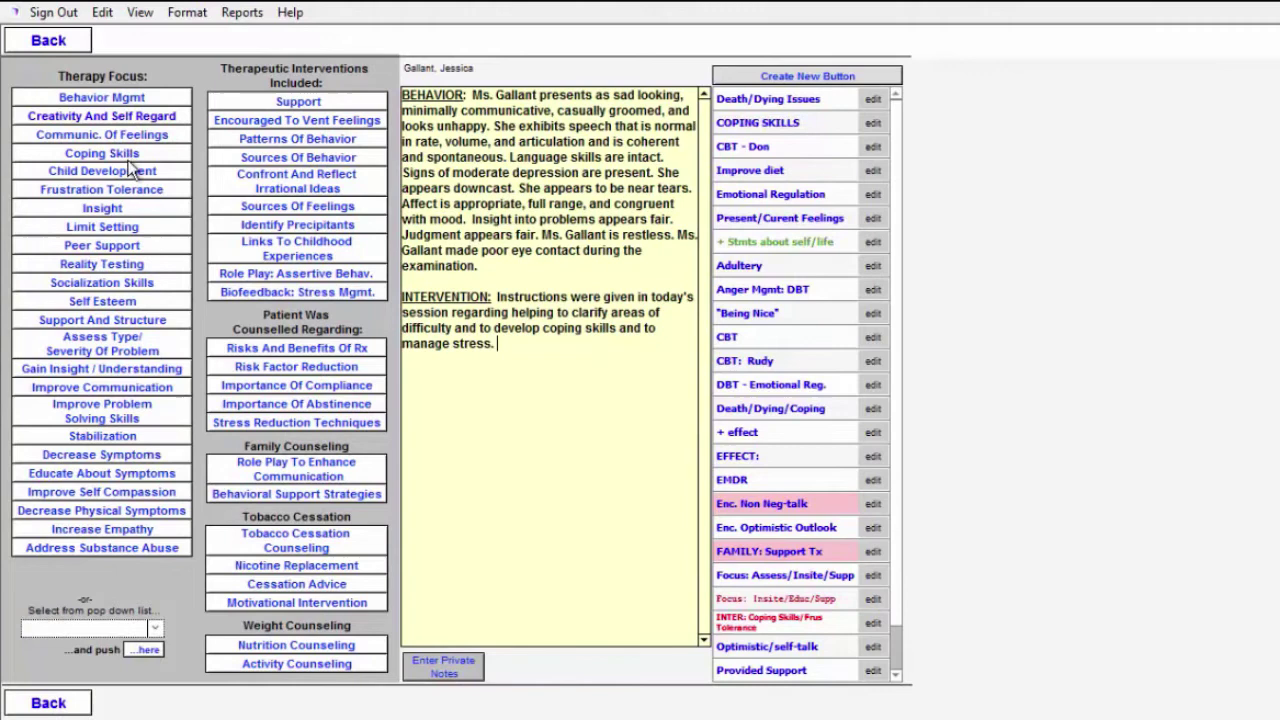
left_click(303, 157)
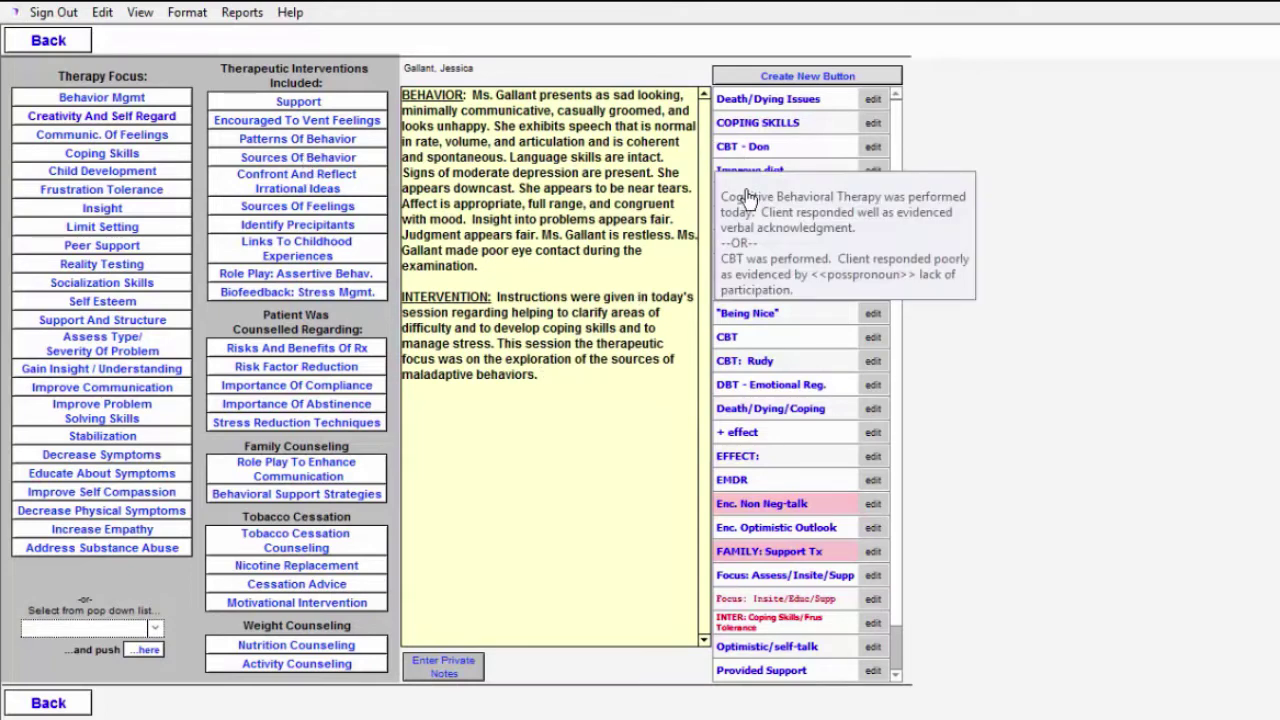
left_click(775, 339)
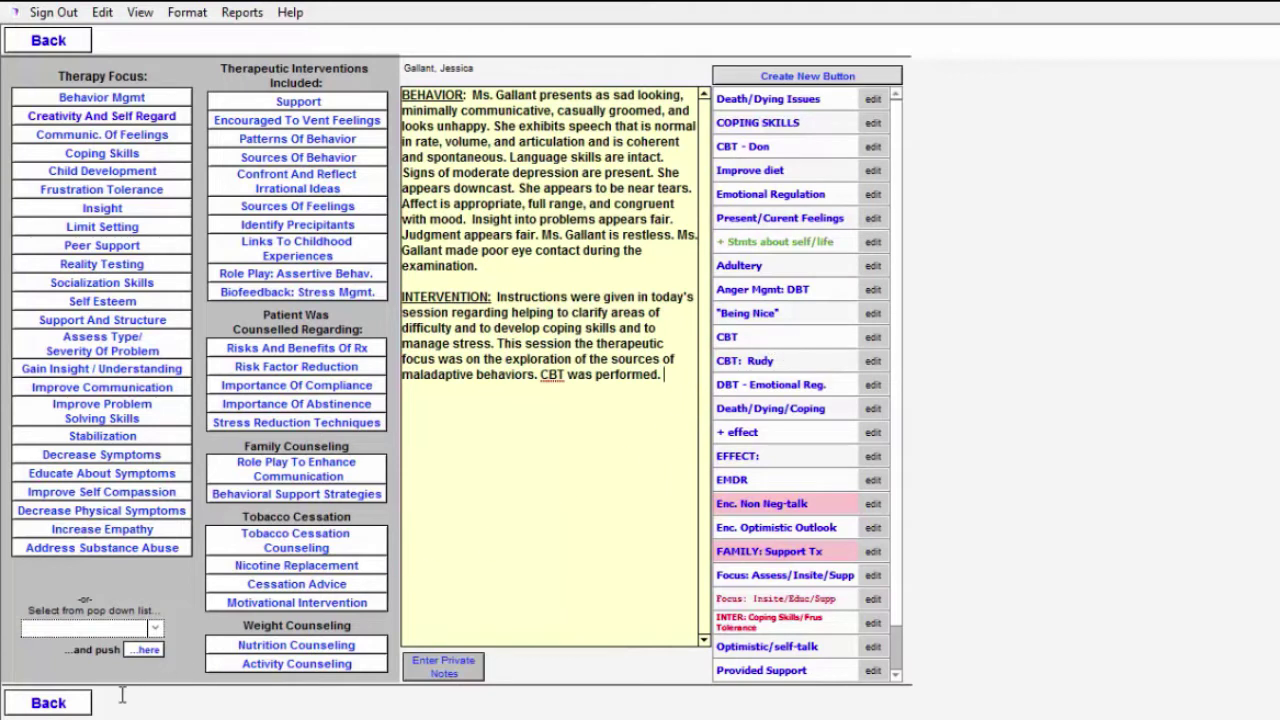
left_click(70, 705)
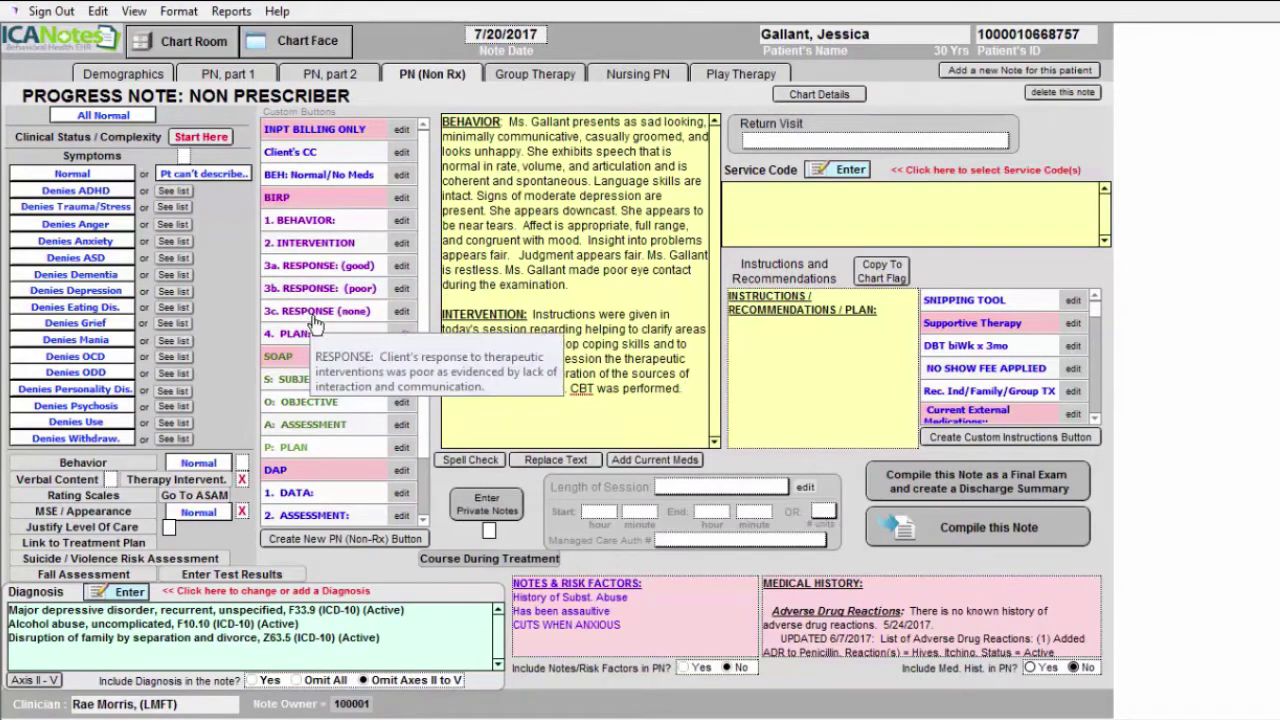
left_click(345, 268)
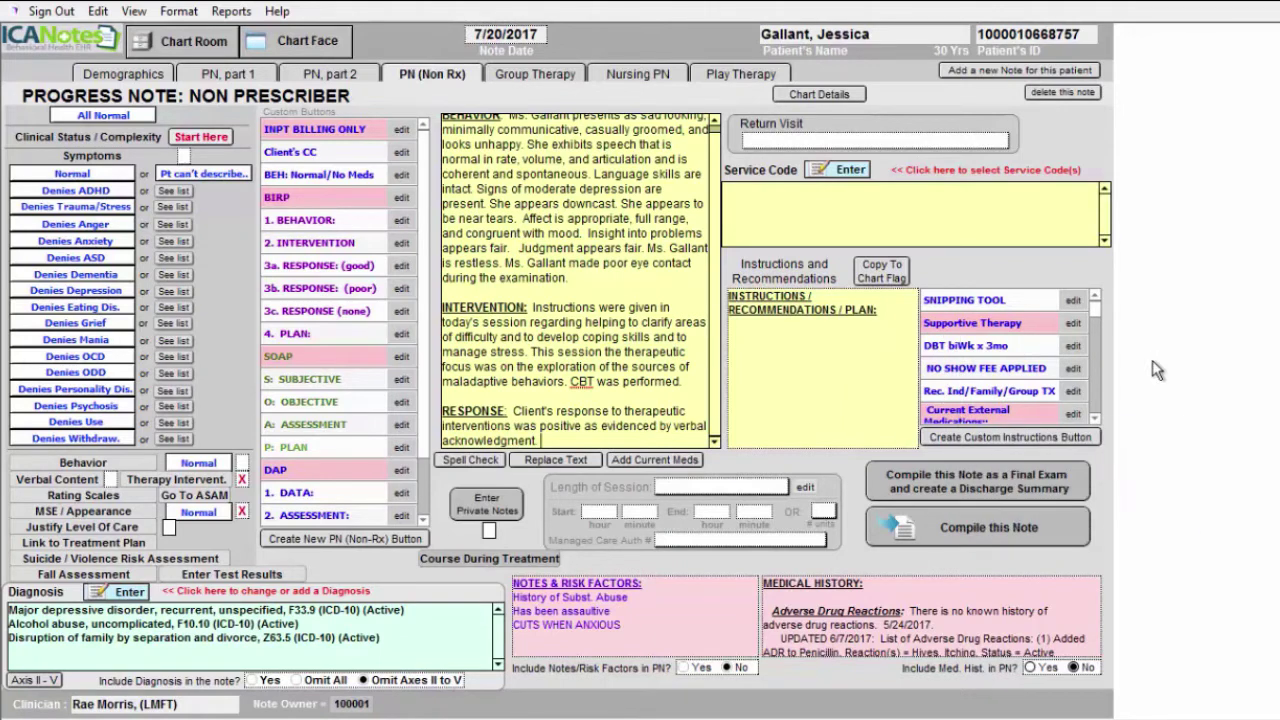
Link the note's plan to the Depressed Mood problem in the treatment plan, excluding the healthy sleeping habits intervention.
left_click(62, 549)
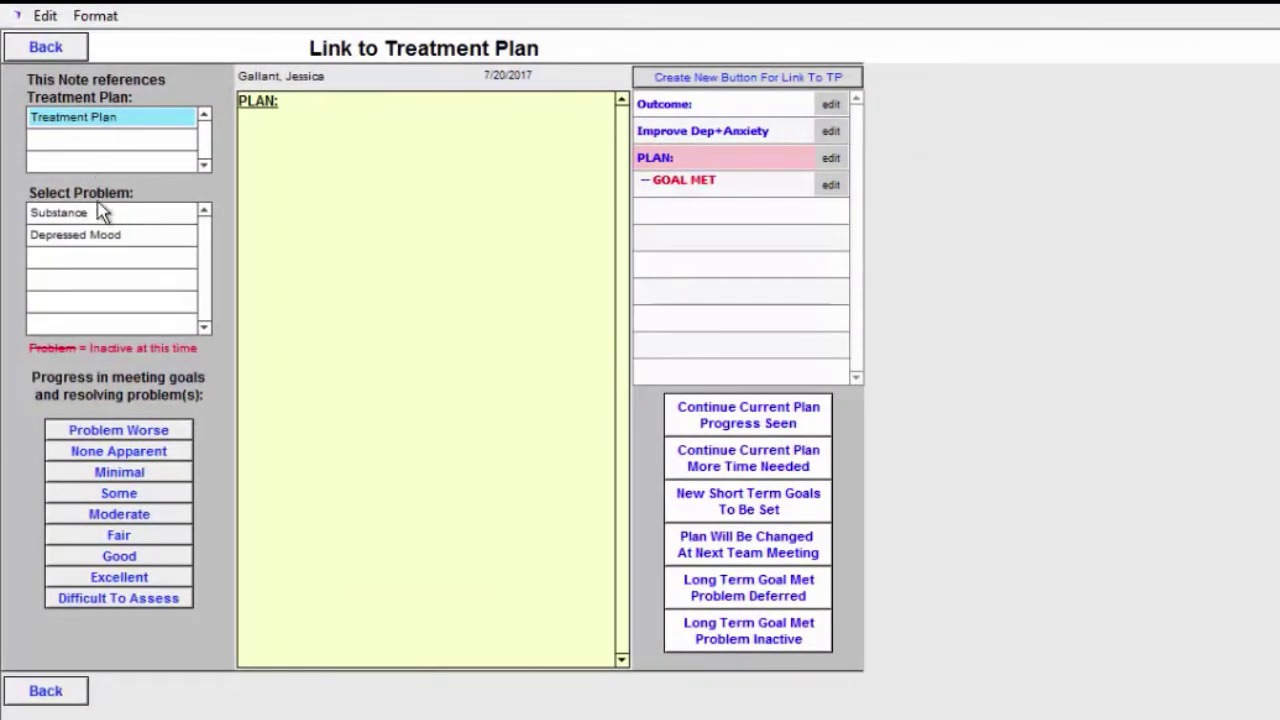
left_click(97, 236)
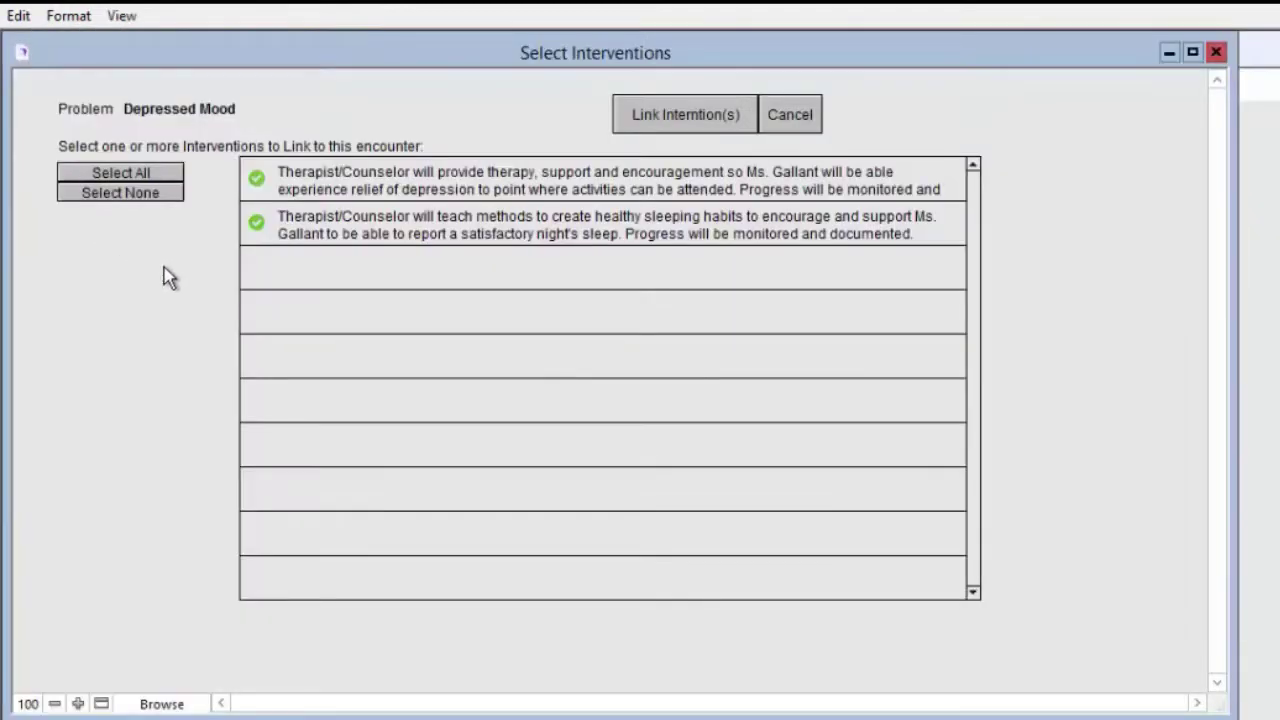
left_click(257, 224)
left_click(677, 120)
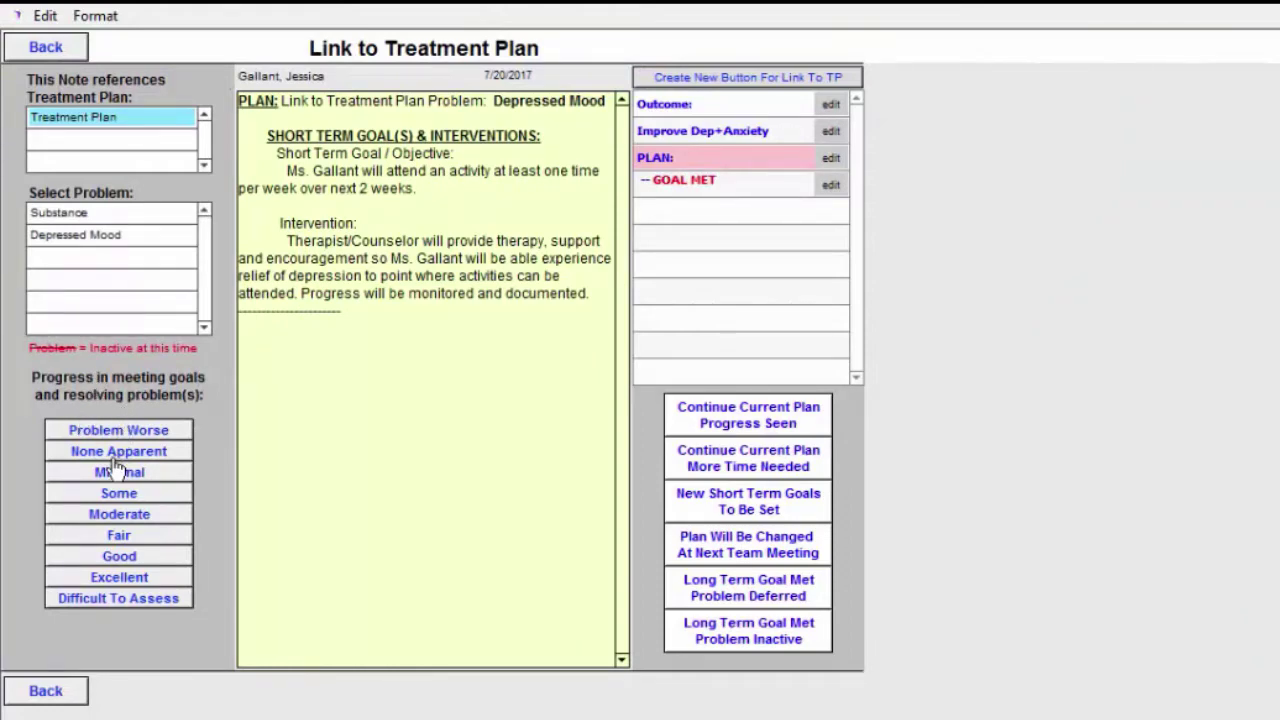
Rate progress toward the goals as Some and add the recommendation to continue the current plan with progress seen.
left_click(122, 494)
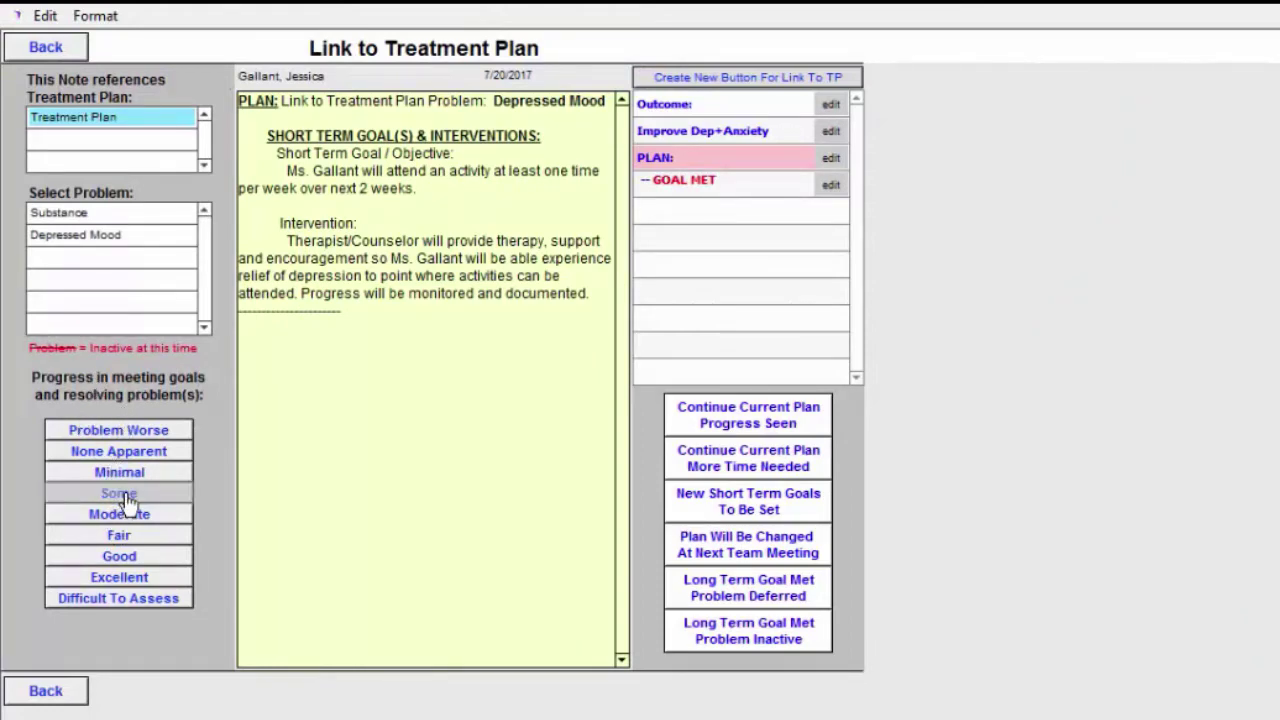
left_click(713, 430)
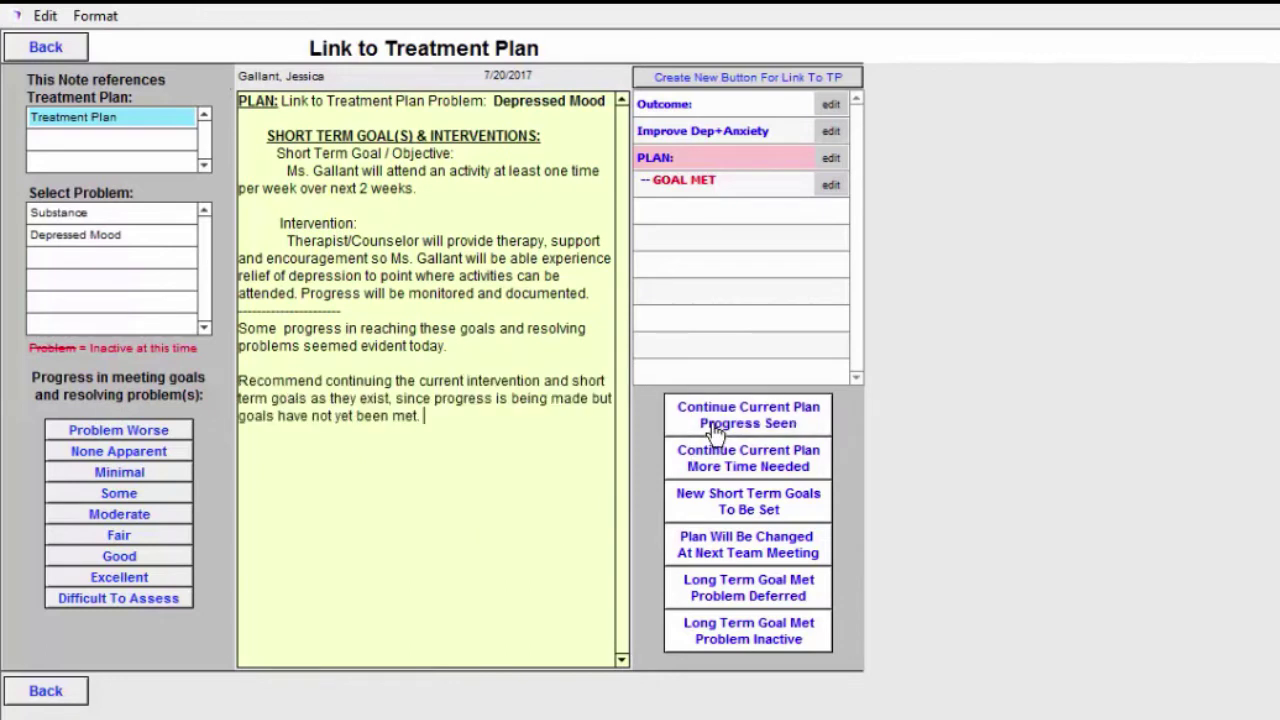
left_click(46, 47)
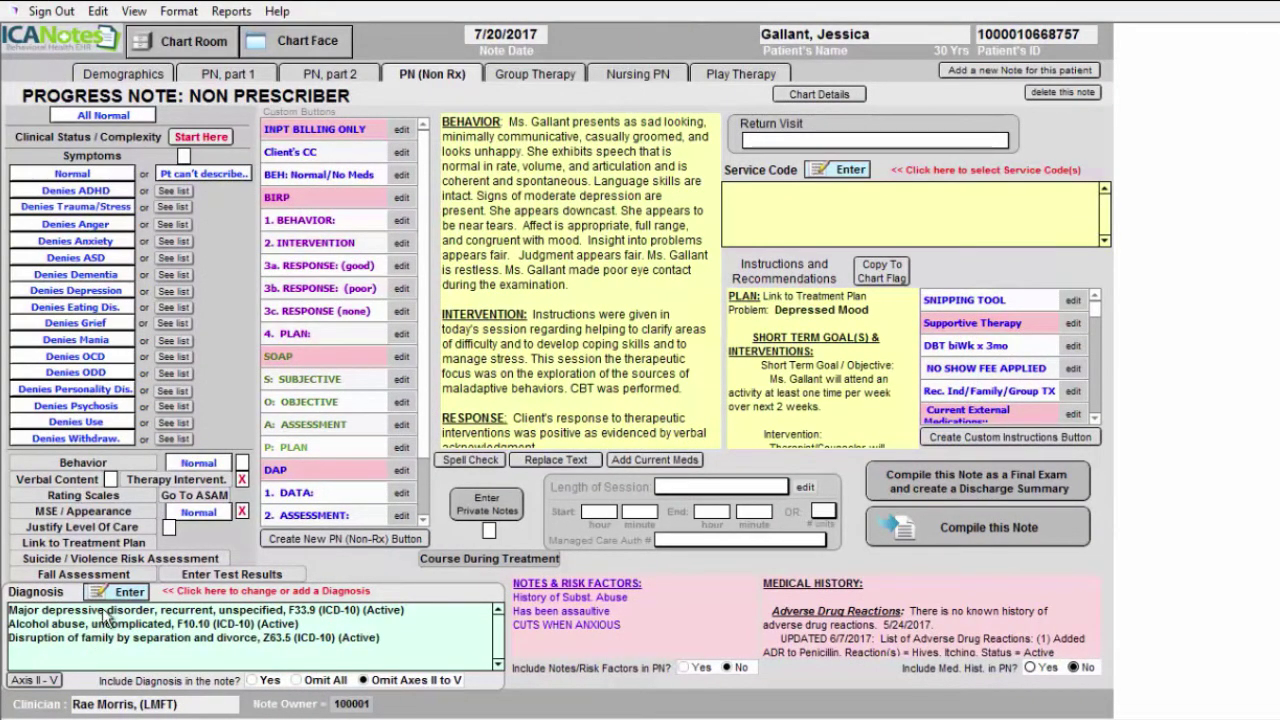
Set the note's diagnosis inclusion to Omit All and review the ICD10, DSM V and ICD10 Short List diagnosis options.
left_click(255, 680)
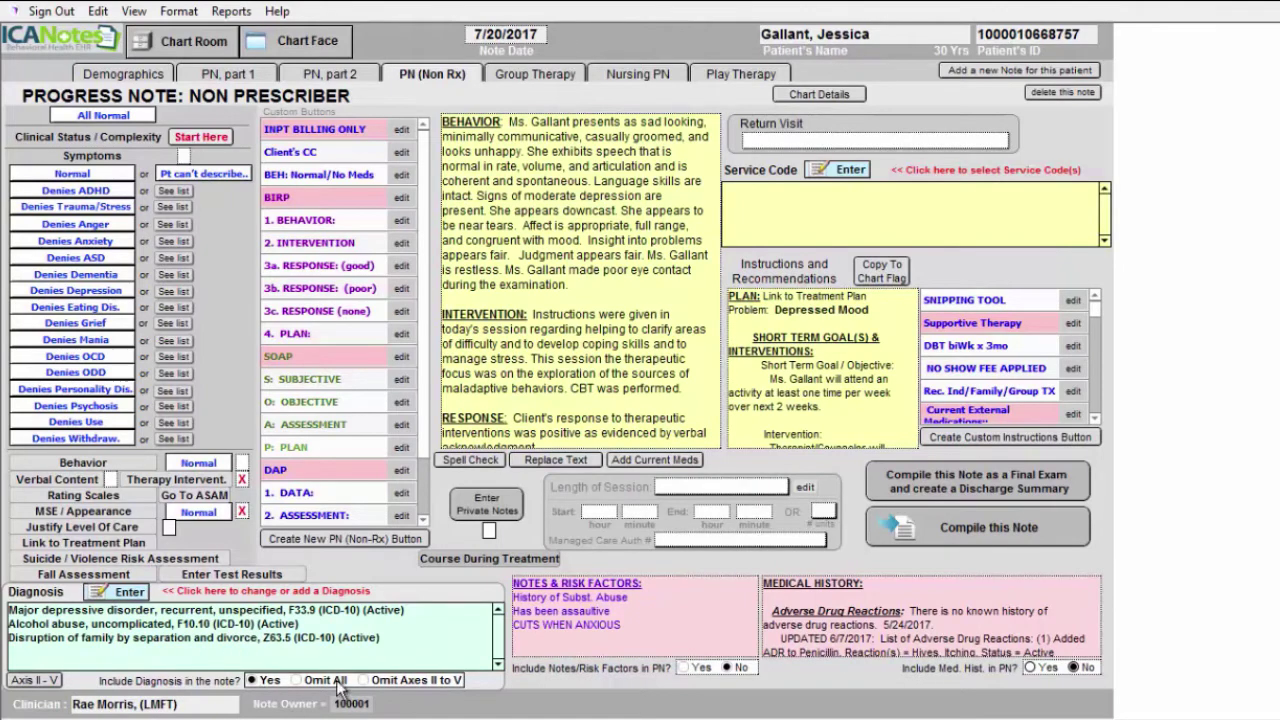
left_click(128, 594)
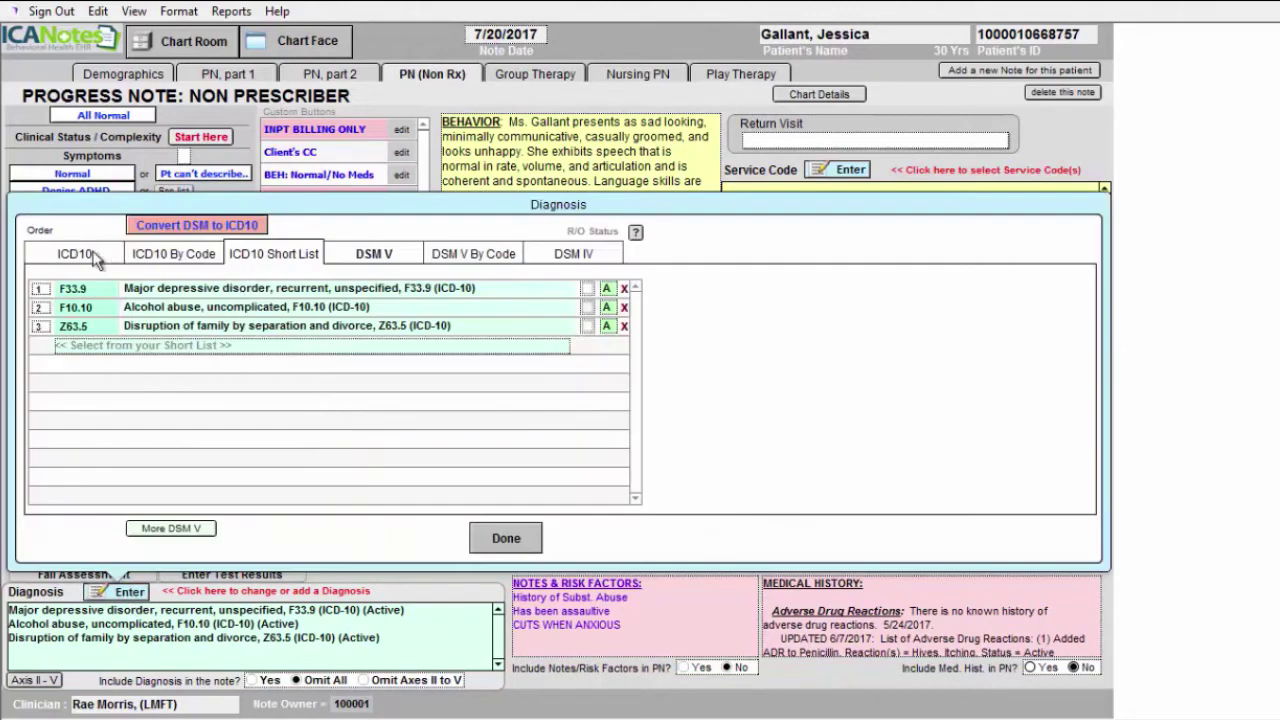
left_click(168, 256)
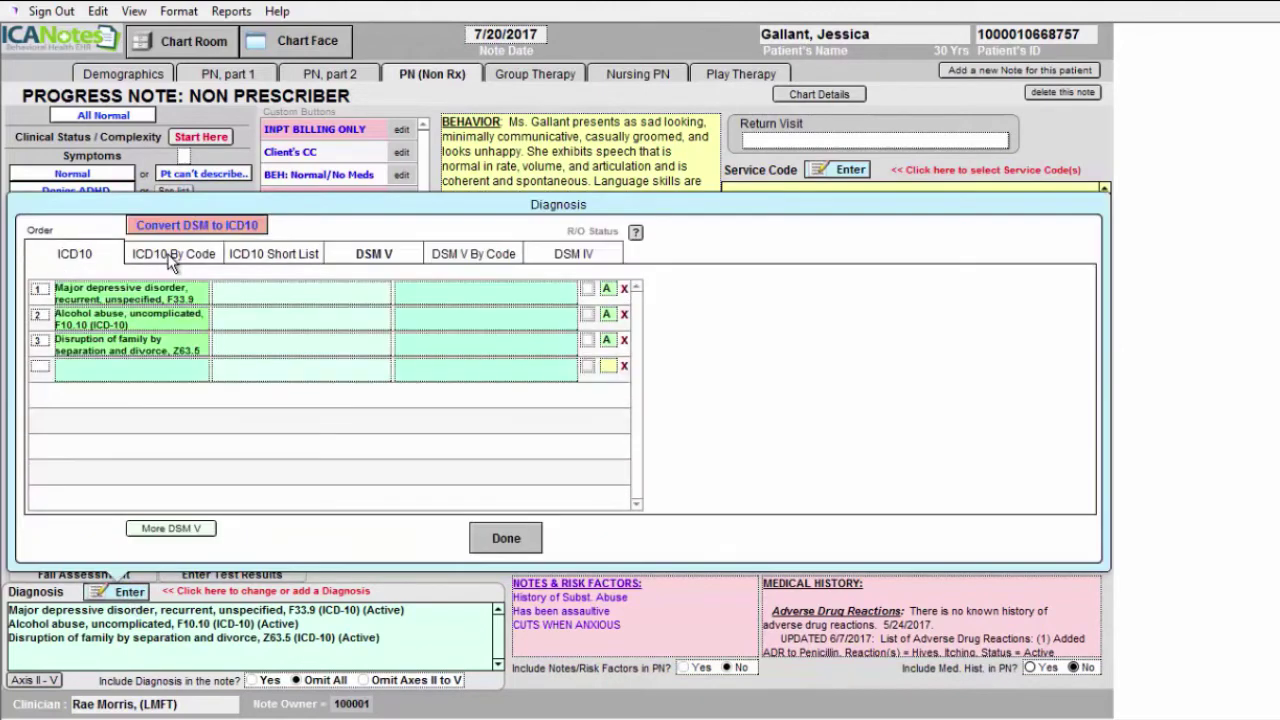
left_click(360, 256)
left_click(432, 256)
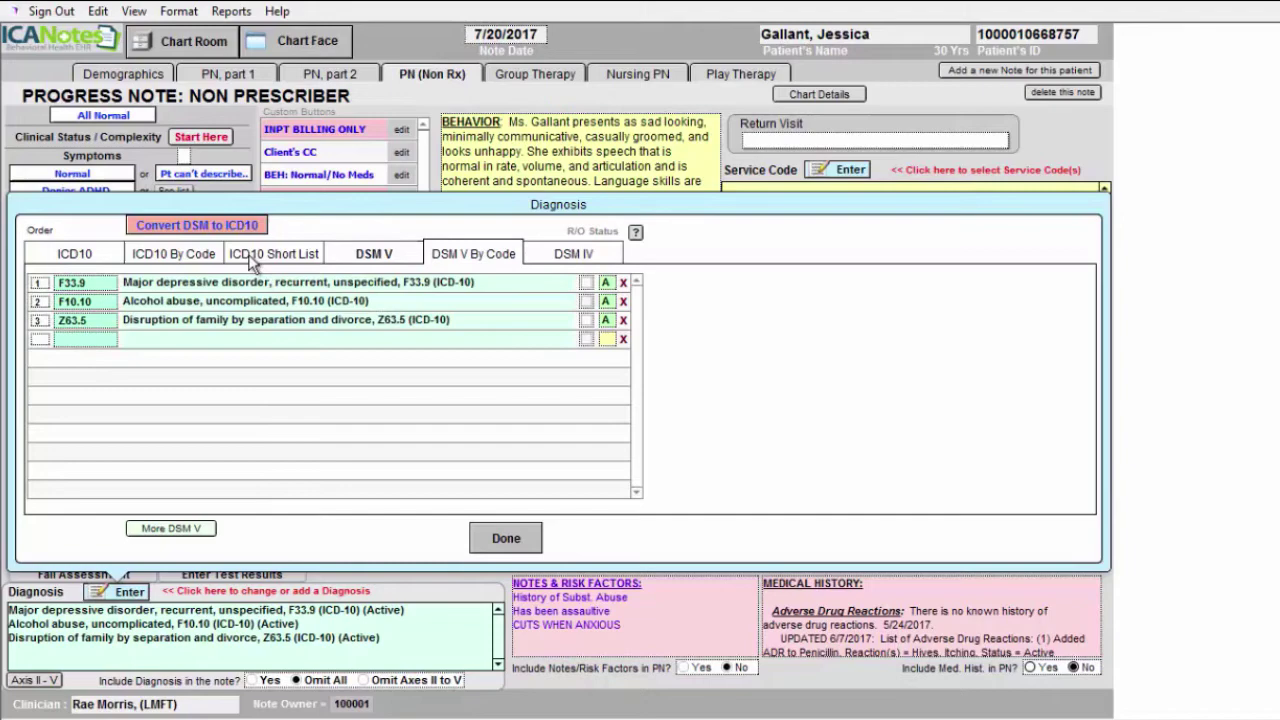
left_click(257, 258)
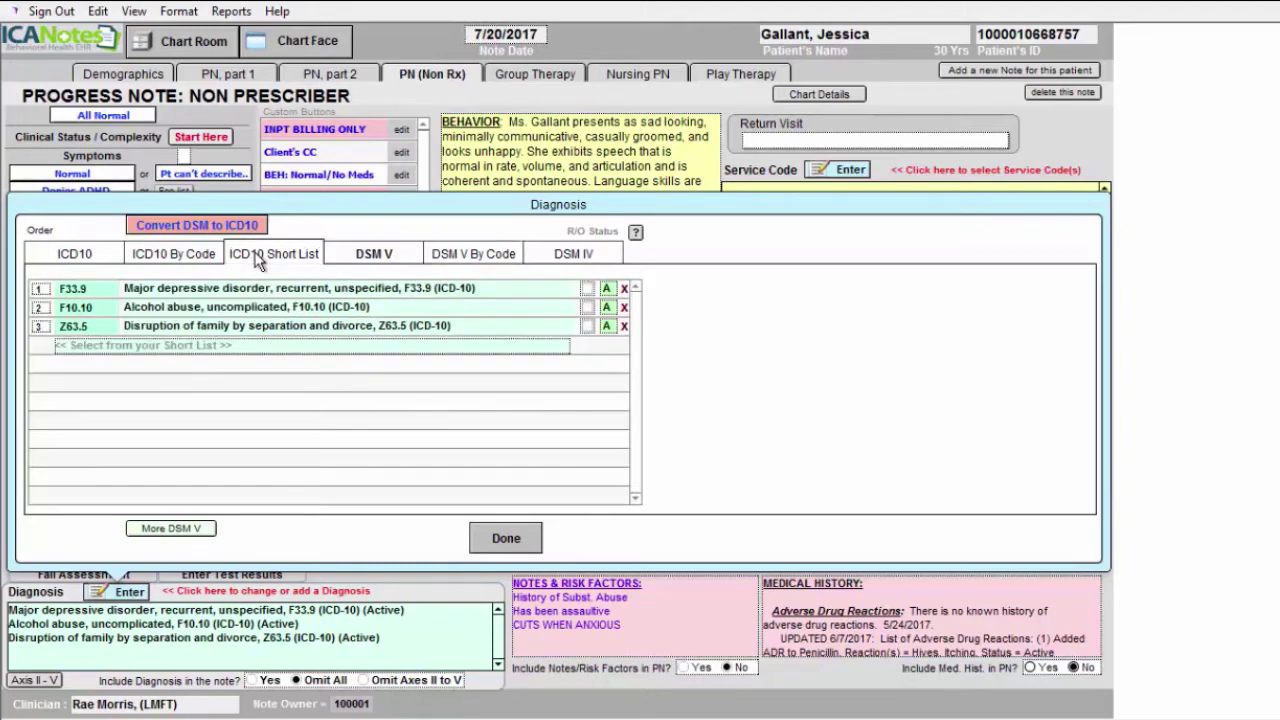
left_click(238, 350)
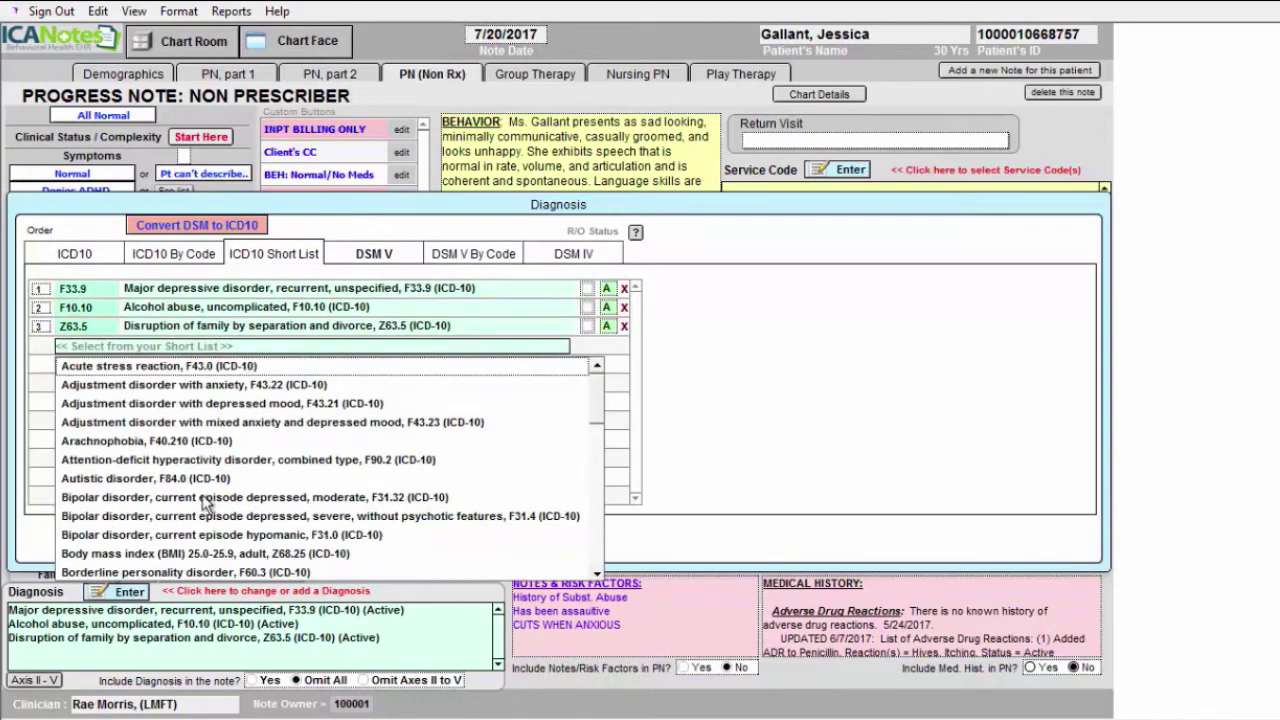
scroll(203, 522, "down", 1)
scroll(203, 522, "down", 4)
scroll(203, 522, "up", 4)
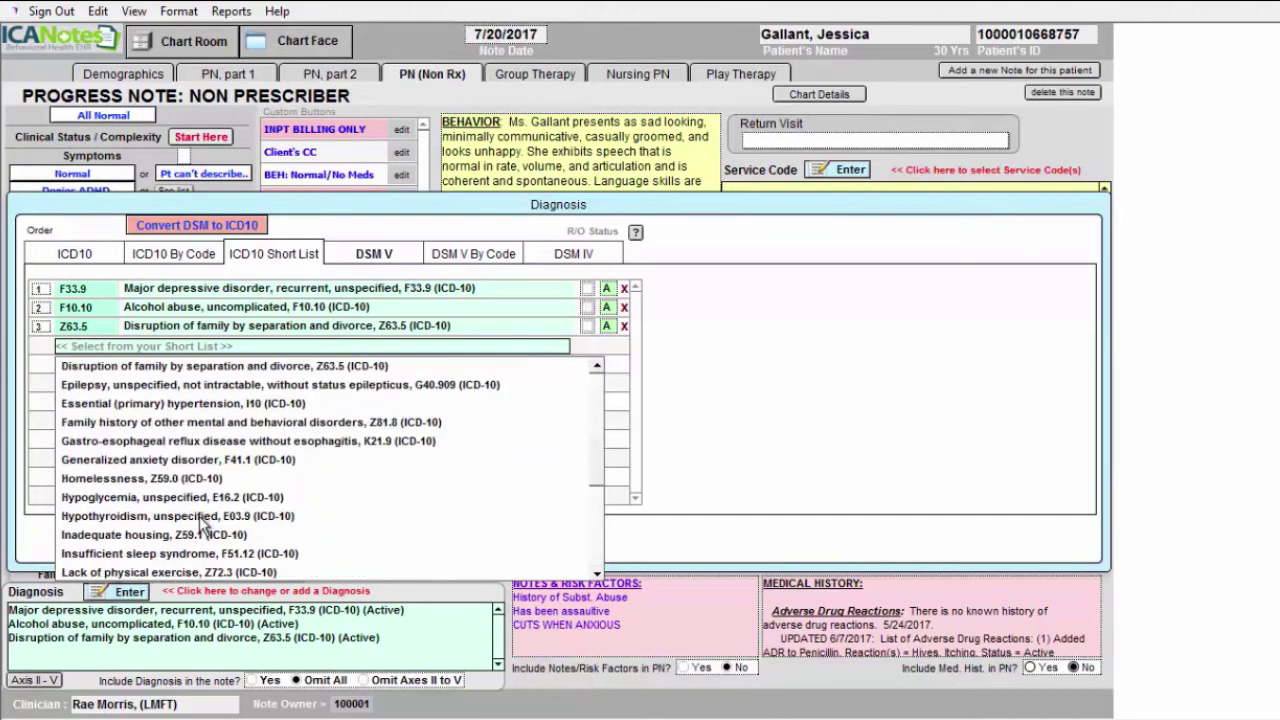
left_click(487, 539)
Set the return visit to 1 week, or earlier if needed, and the service code to 90837 Psychotherapy 60 min.
left_click(800, 140)
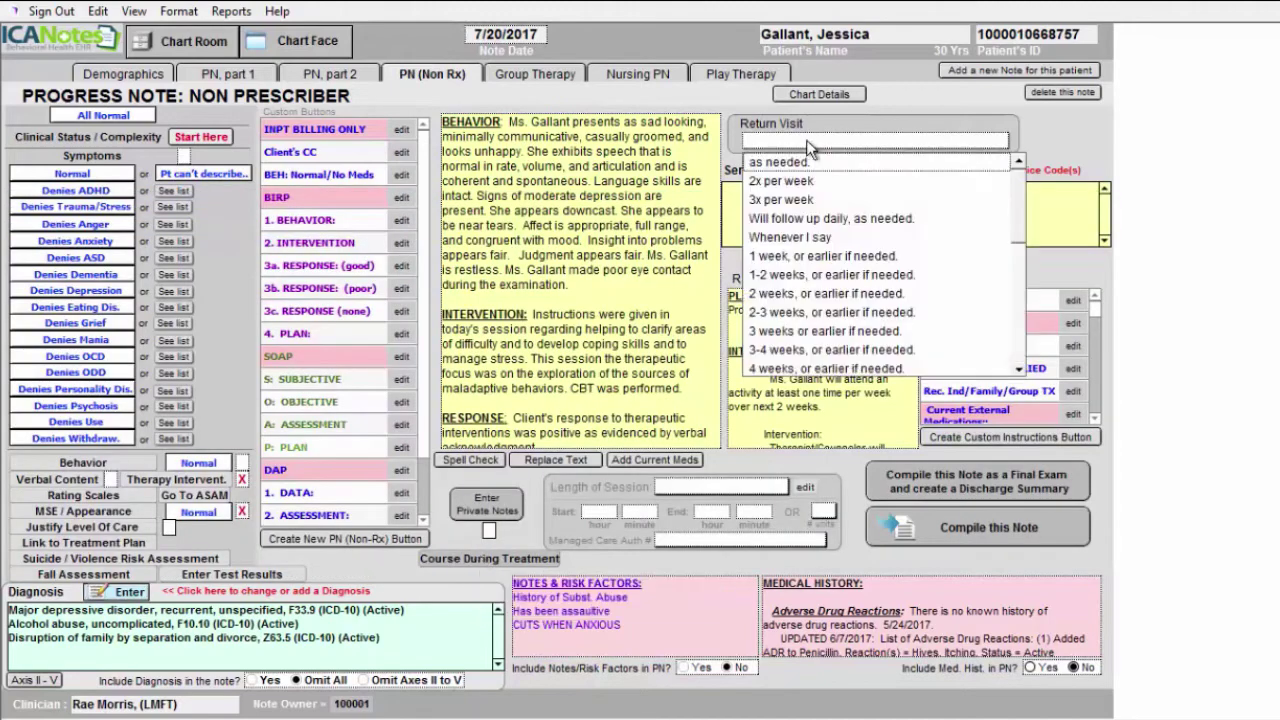
left_click(786, 257)
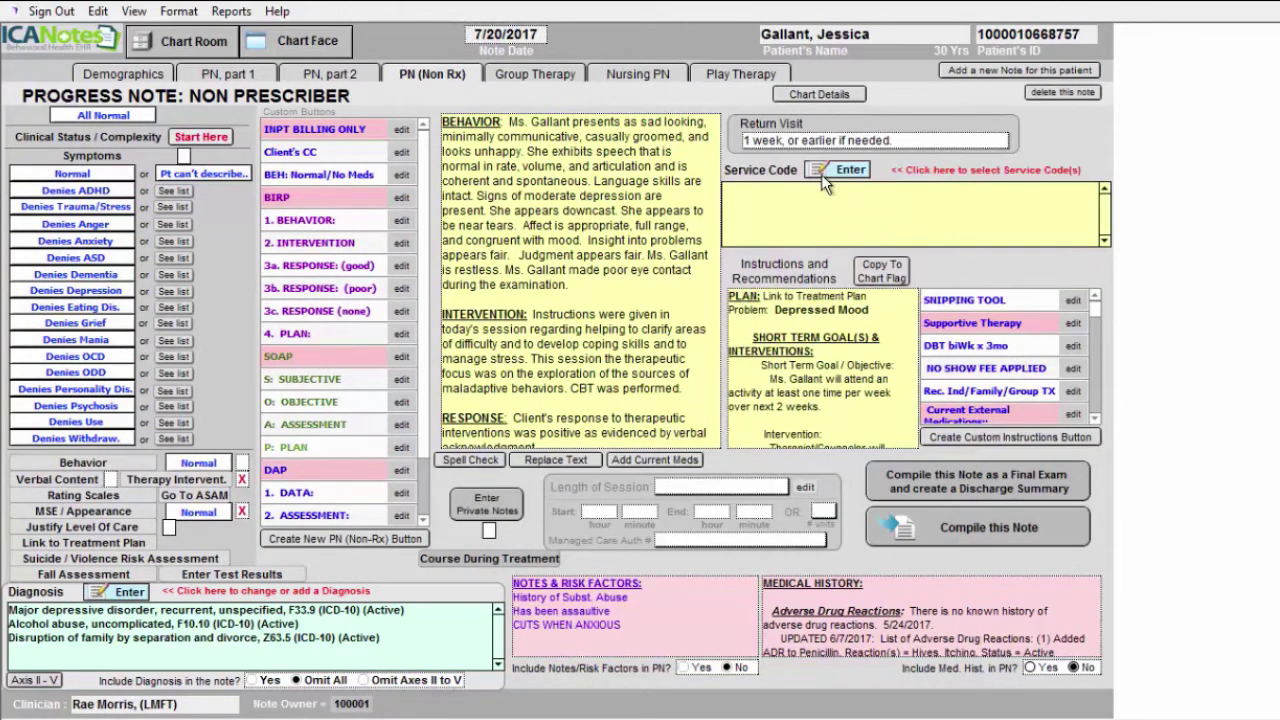
left_click(823, 172)
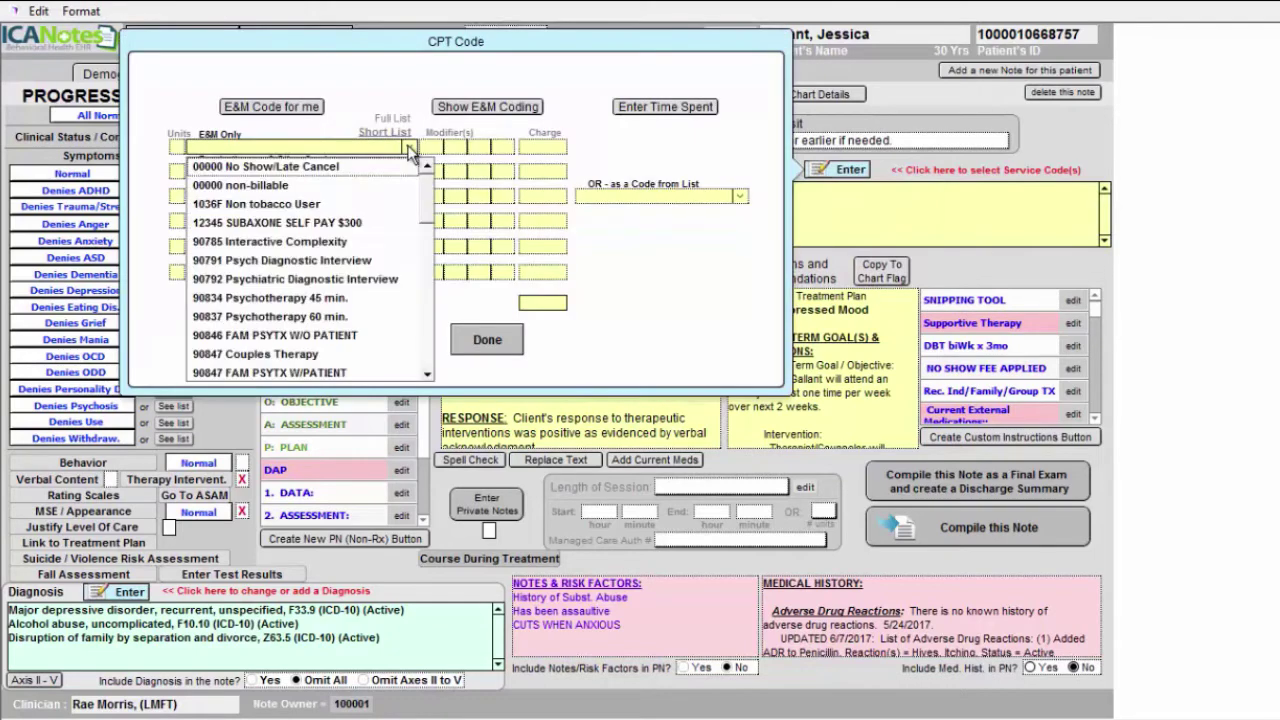
left_click(232, 318)
left_click(489, 341)
Set the session length to 60 min with a start time of 11:00 and an end time of 12:00.
left_click(775, 487)
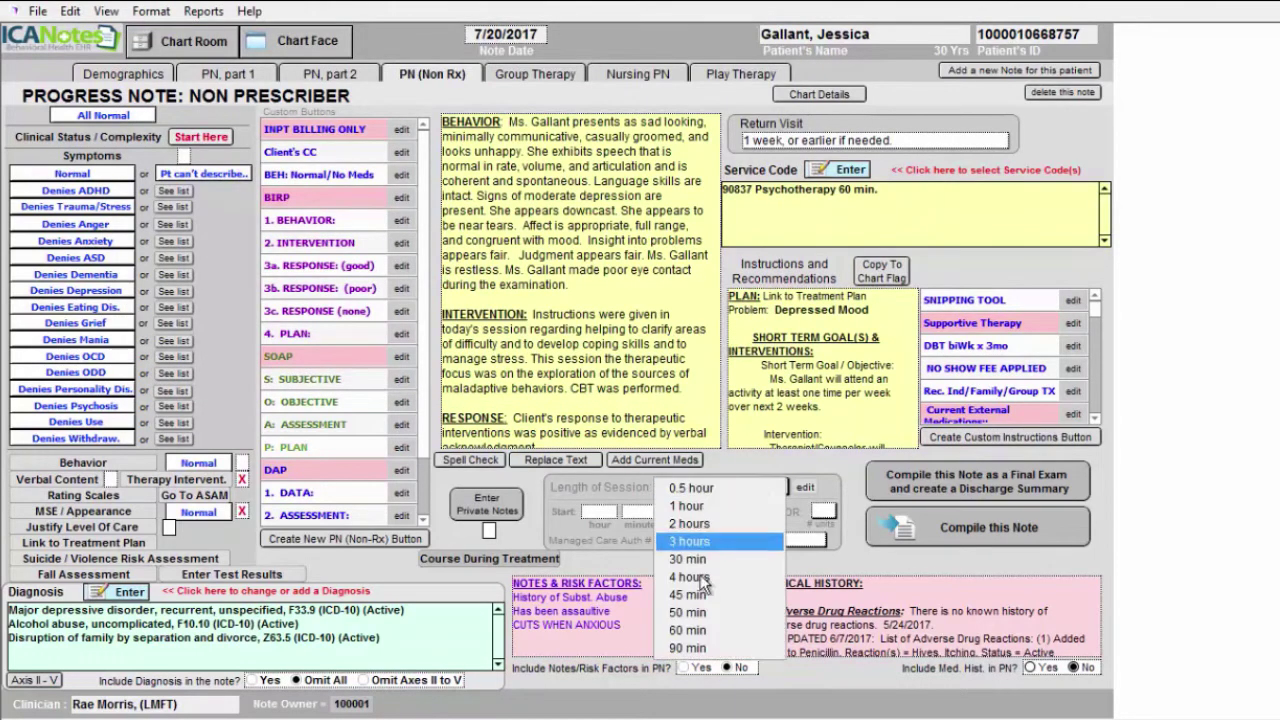
left_click(700, 633)
left_click(604, 512)
left_click(596, 362)
left_click(630, 512)
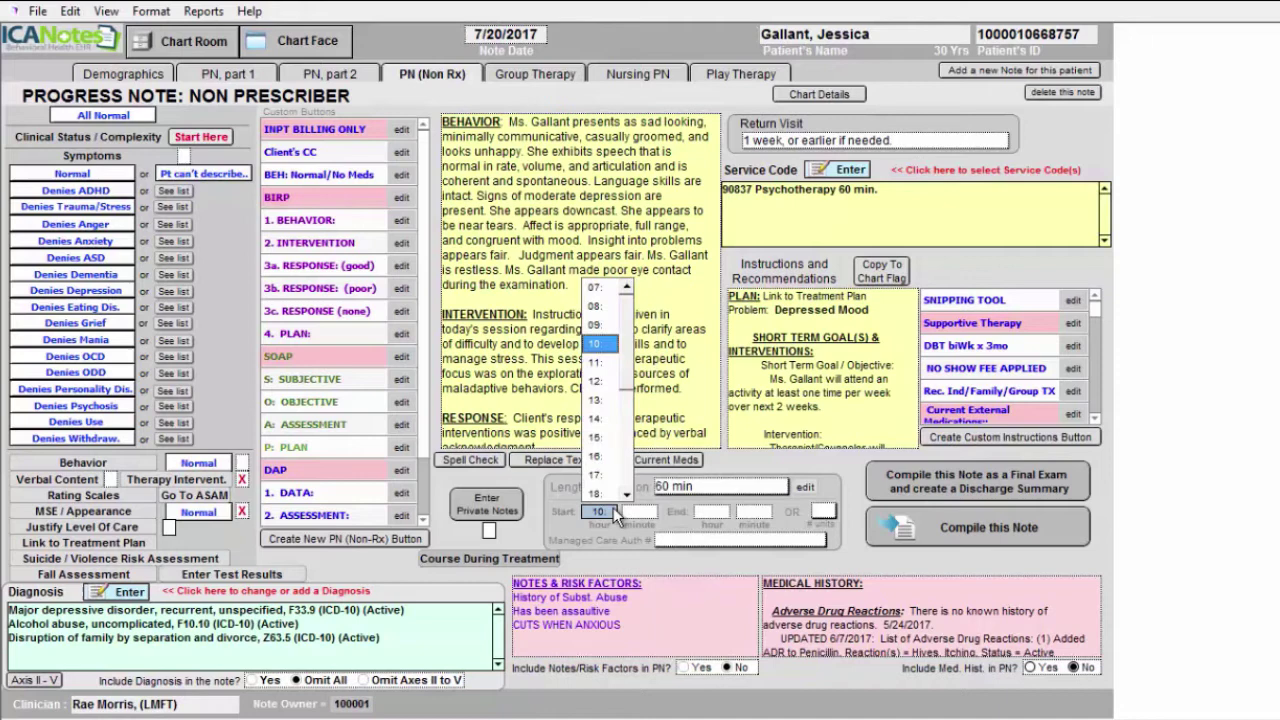
left_click(634, 288)
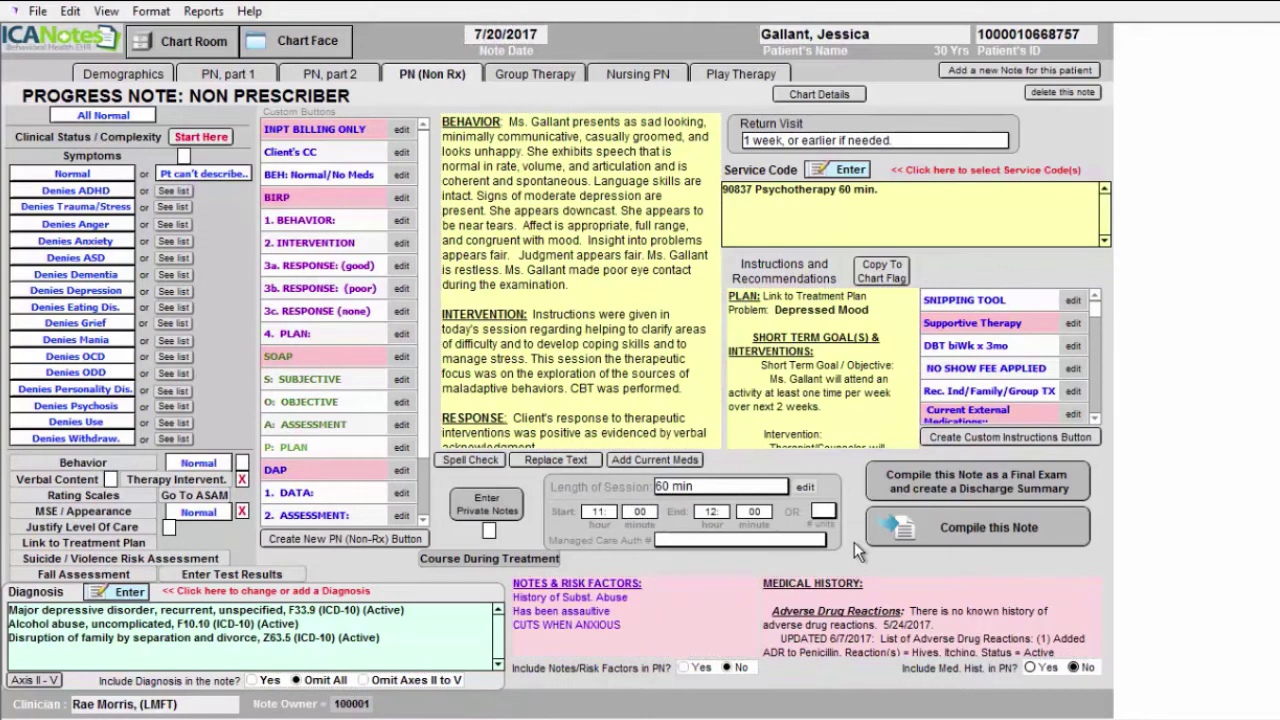
Compile the progress note and review its full text through to the session times and clinician signature line.
left_click(966, 537)
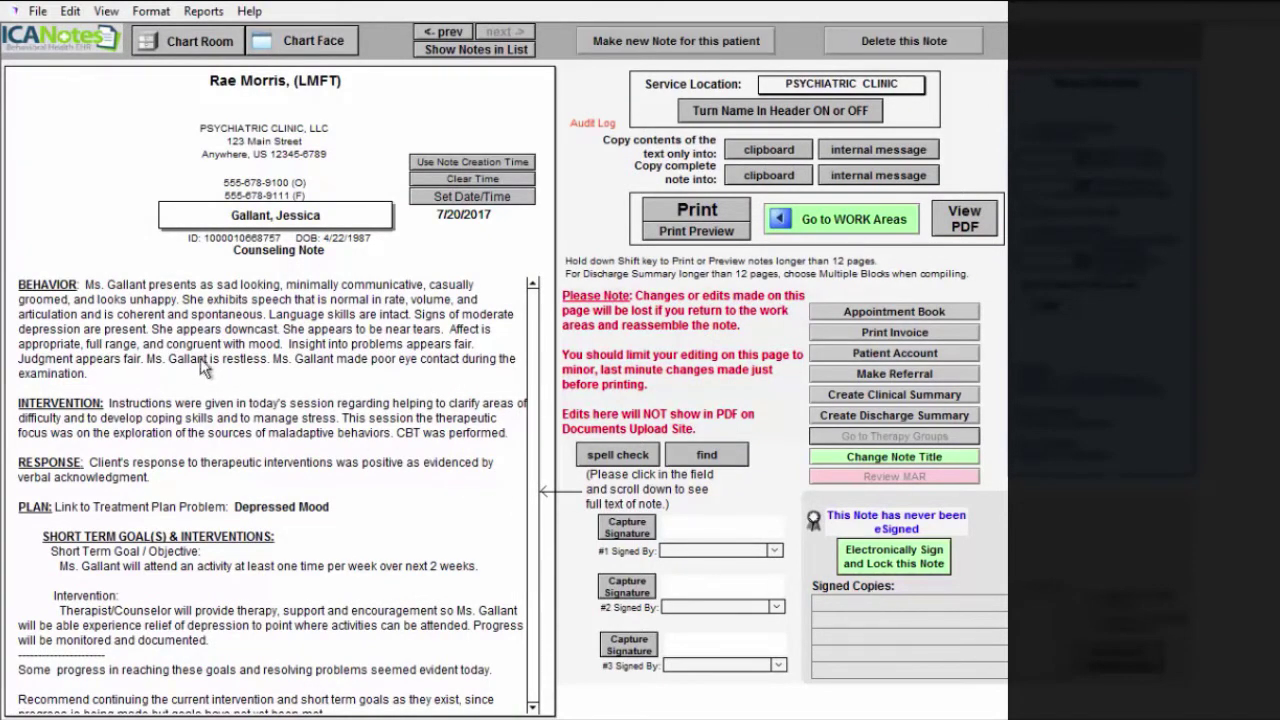
left_click(533, 312)
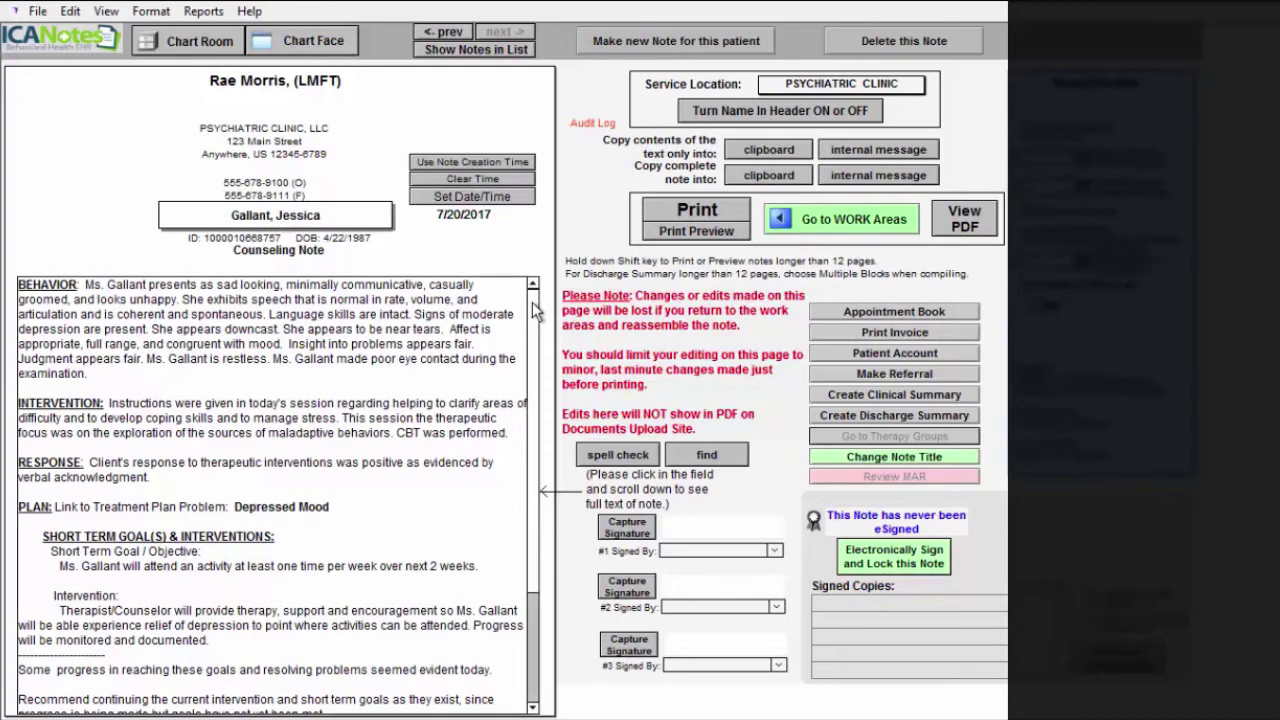
scroll(547, 404, "down", 3)
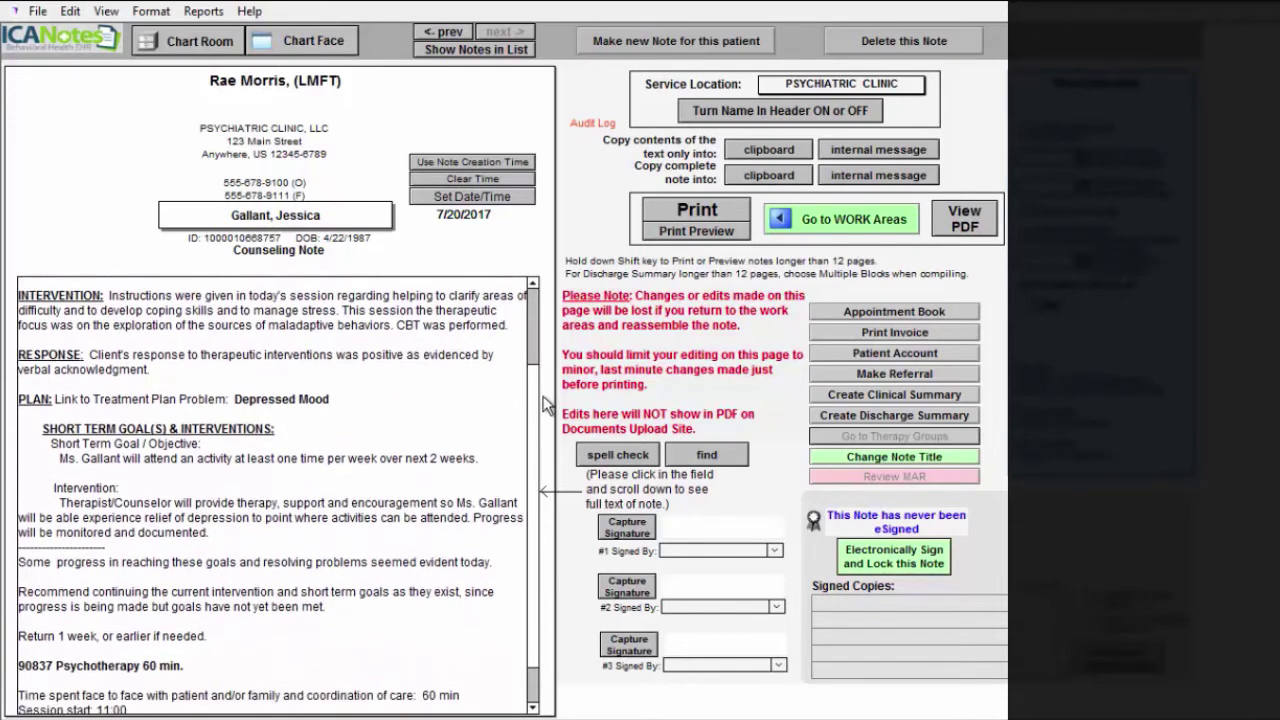
scroll(548, 420, "down", 2)
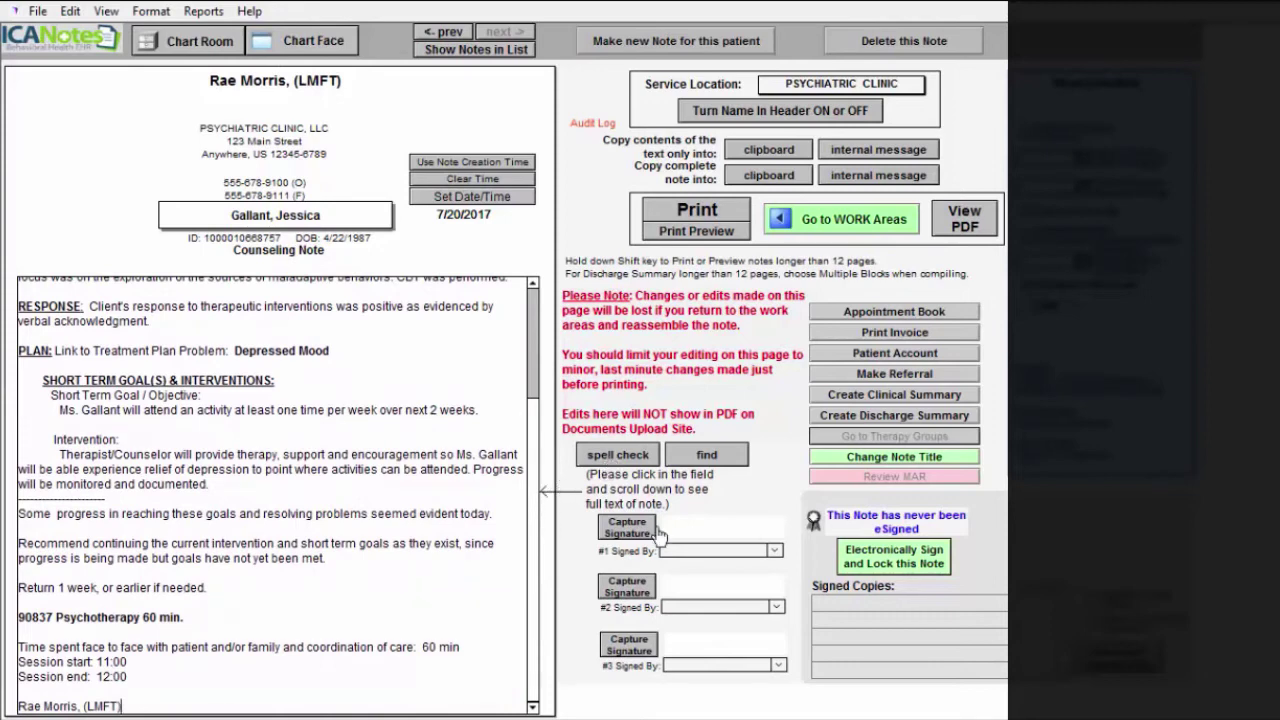
Electronically sign and lock the compiled counseling note.
left_click(873, 563)
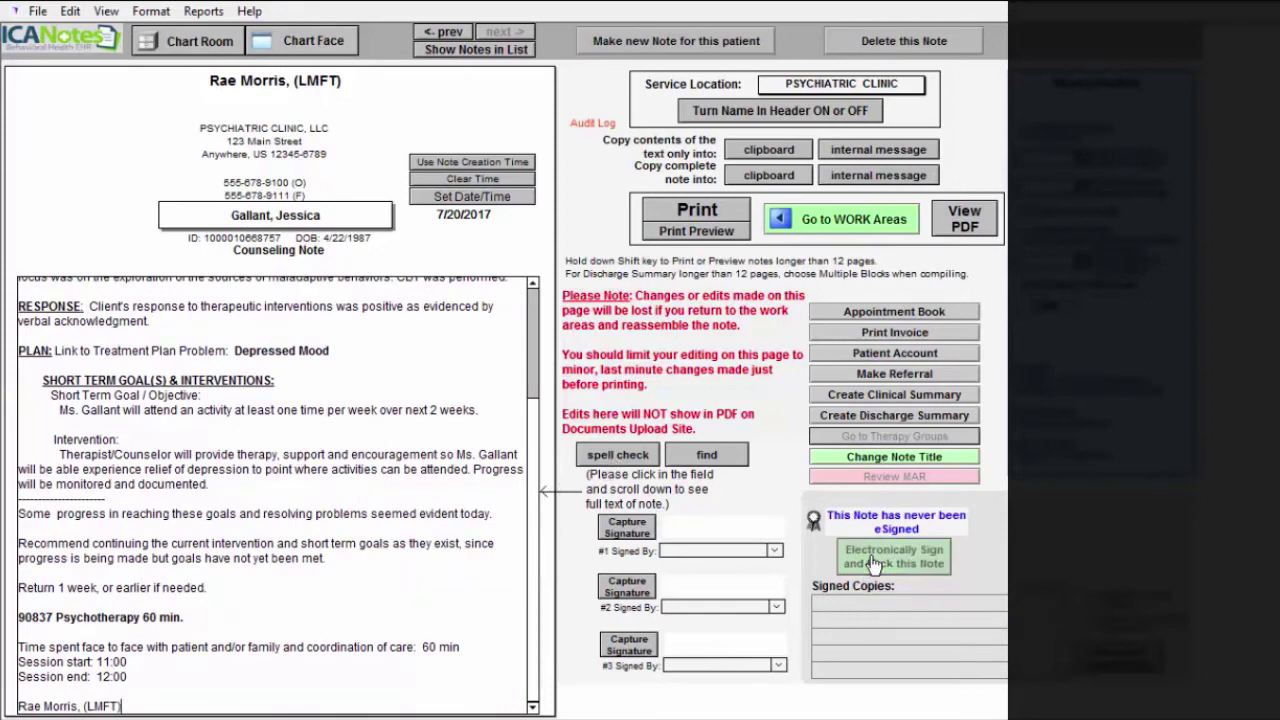